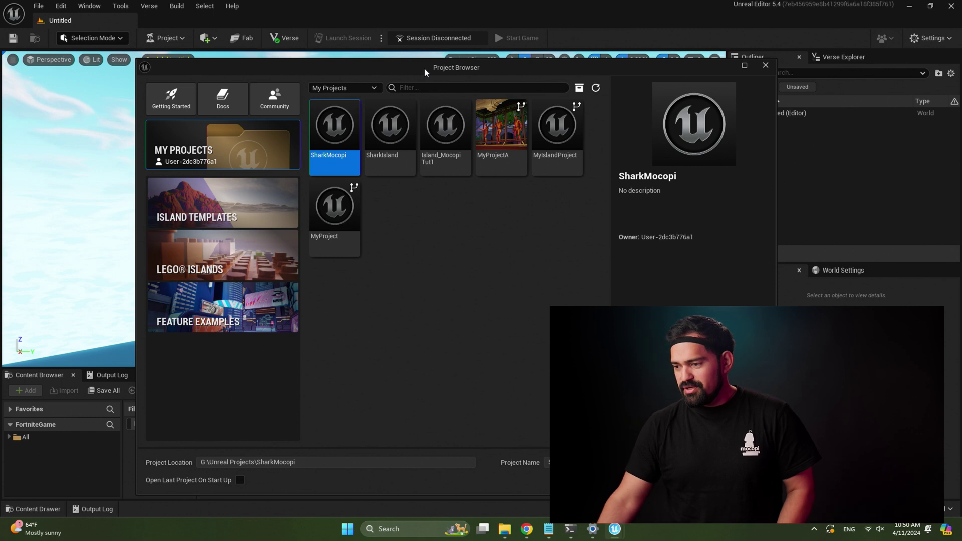
Browse the feature example templates, return to My Projects and open the SharkMocopi project.
{"action": "left_click", "coordinate": [245, 306]}
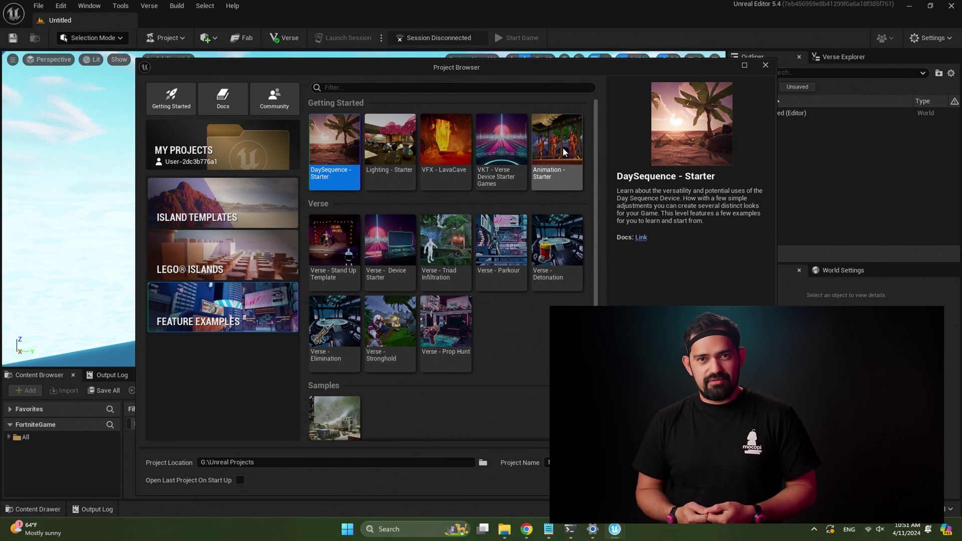
{"action": "left_click", "coordinate": [252, 147]}
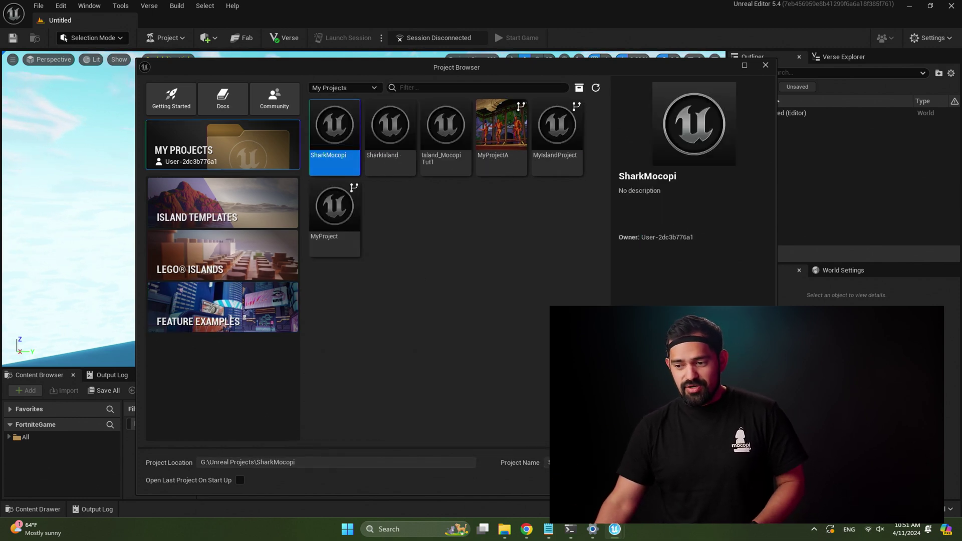
{"action": "key", "text": "Return"}
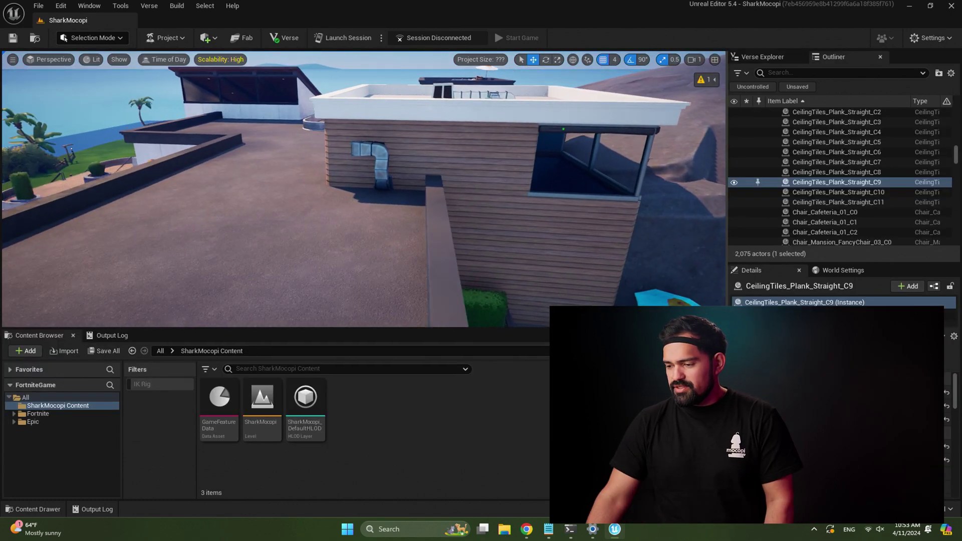
Switch to File Explorer and find MocopiMannequin.FBX in the MocopiMannequin folder of Downloads, moving the window off the Content Browser.
{"action": "right_click_drag", "start_coordinate": [422, 226], "coordinate": [296, 228]}
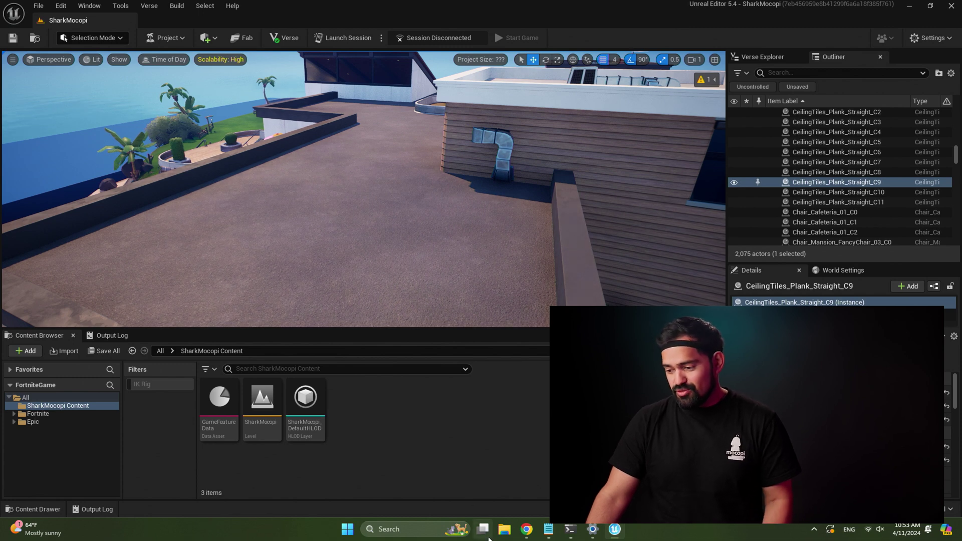
{"action": "left_click", "coordinate": [503, 529]}
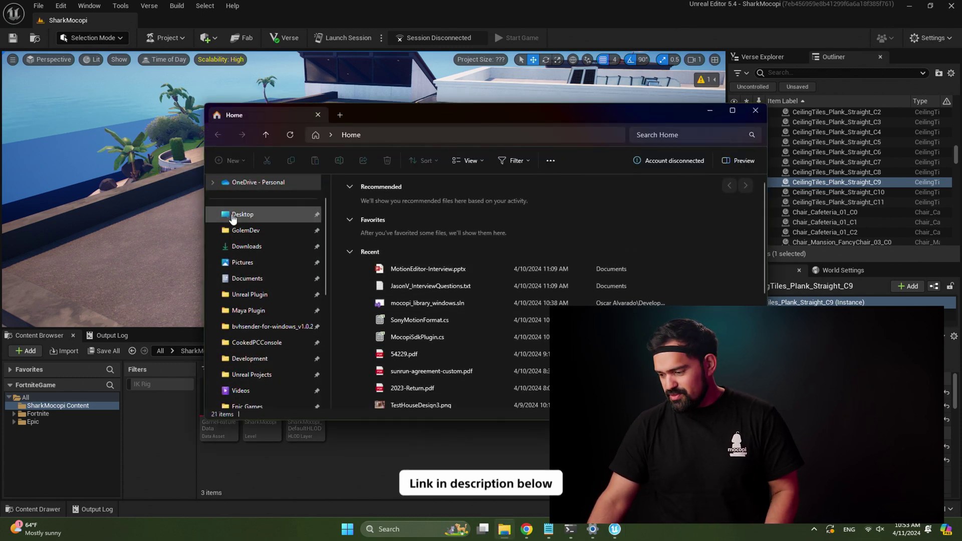
{"action": "left_click", "coordinate": [246, 246]}
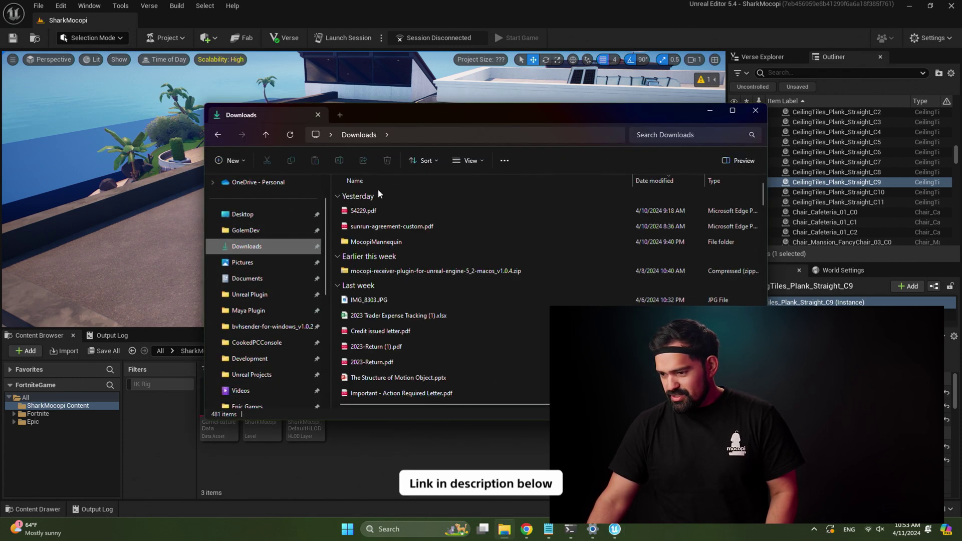
{"action": "double_click", "coordinate": [376, 241]}
{"action": "left_click_drag", "start_coordinate": [450, 115], "coordinate": [707, 114]}
{"action": "left_click", "coordinate": [639, 209]}
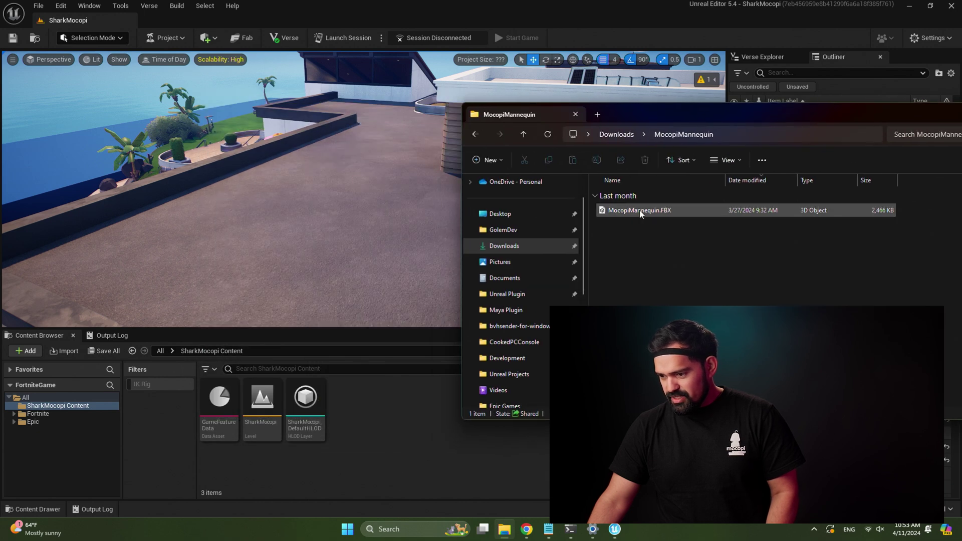
Create a folder named Mocopi in SharkMocopi Content and open it.
{"action": "left_click", "coordinate": [400, 399]}
{"action": "right_click", "coordinate": [400, 405]}
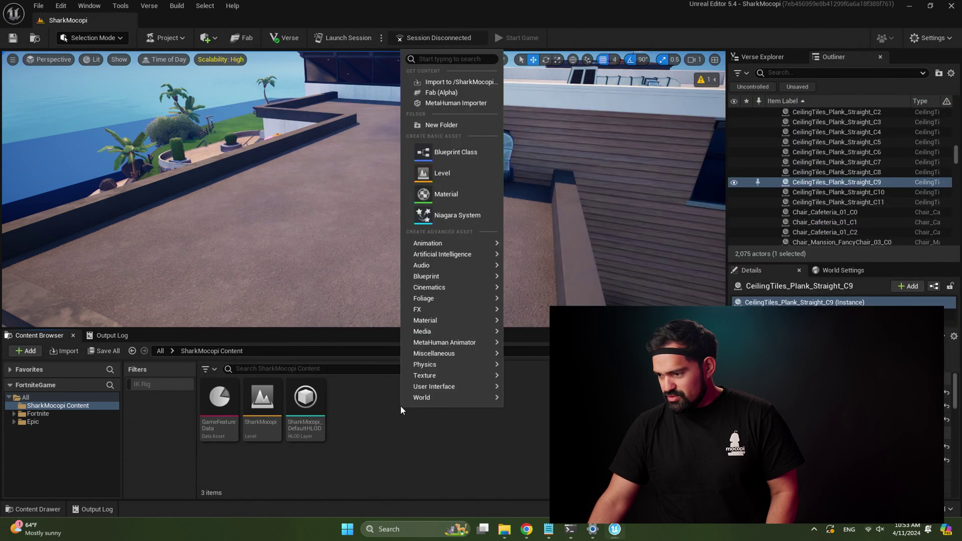
{"action": "left_click", "coordinate": [451, 125]}
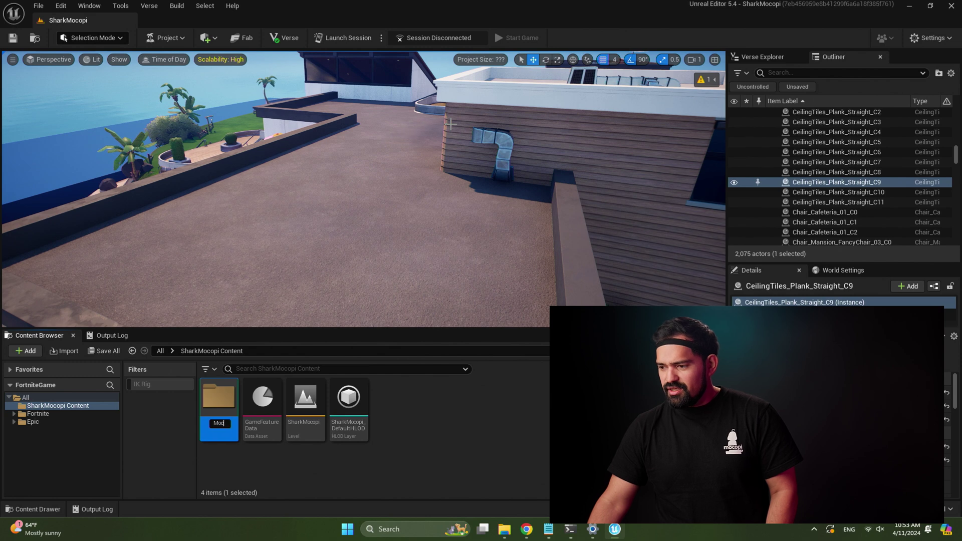
{"action": "double_click", "coordinate": [206, 404]}
Import MocopiMannequin.FBX as a skeletal mesh into the Mocopi folder with the default FBX options, and dismiss the message log.
{"action": "key", "text": "alt+Tab"}
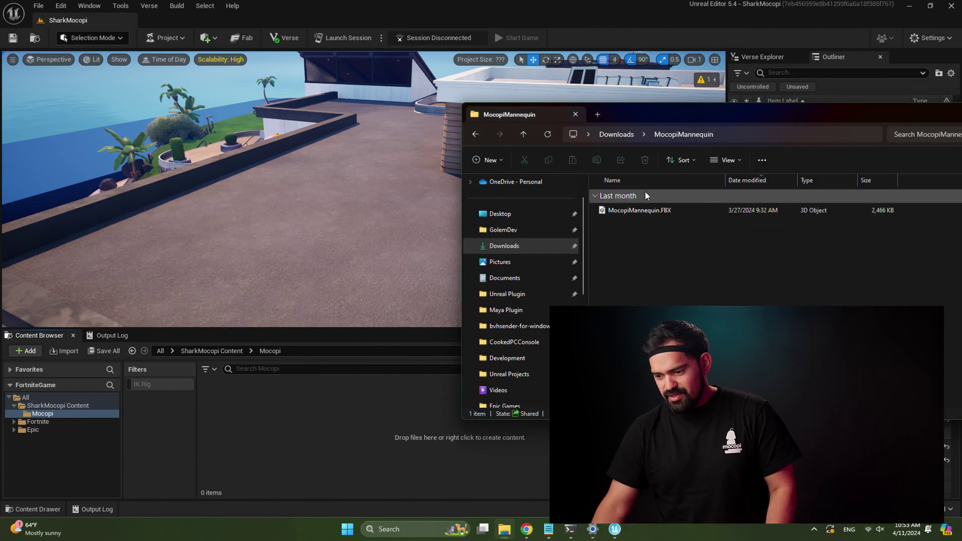
{"action": "left_click_drag", "start_coordinate": [278, 443], "coordinate": [279, 443]}
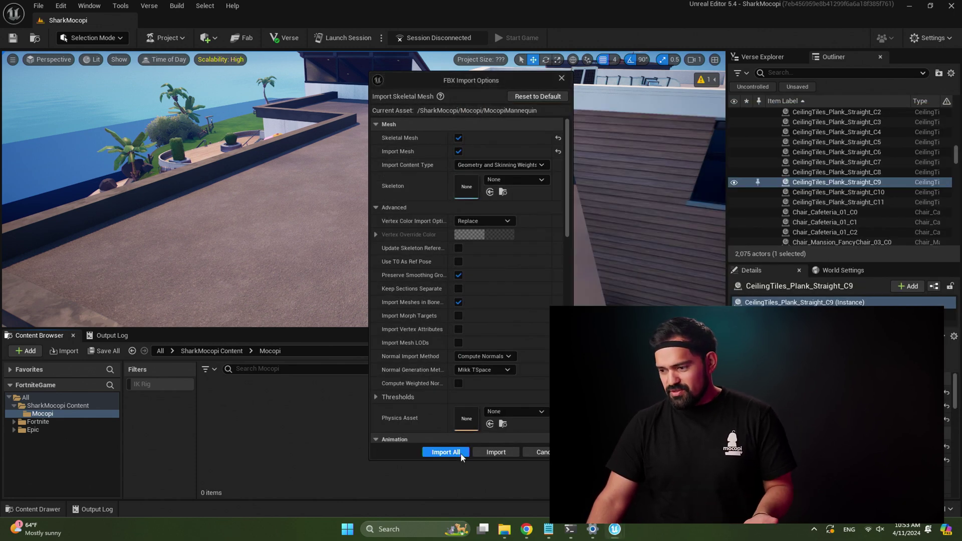
{"action": "left_click", "coordinate": [445, 453]}
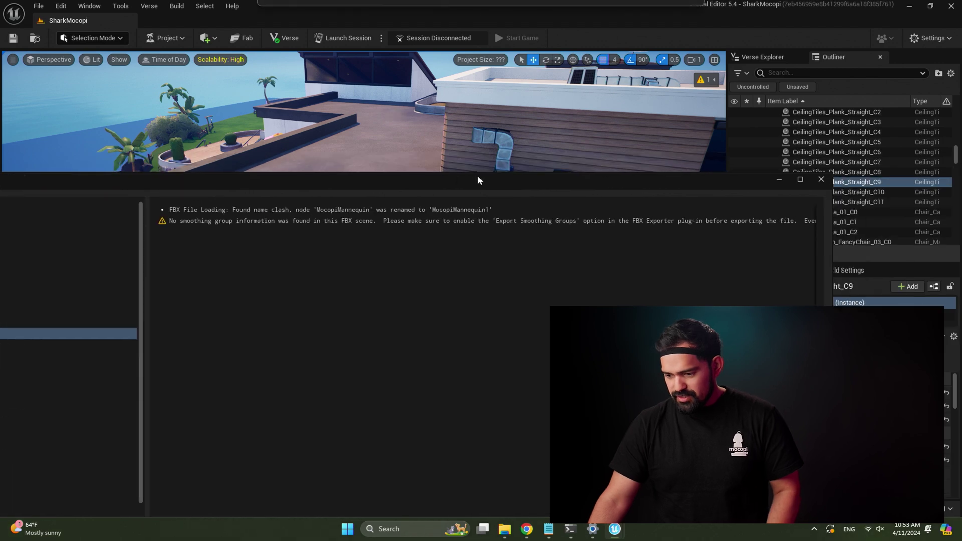
{"action": "left_click", "coordinate": [811, 182]}
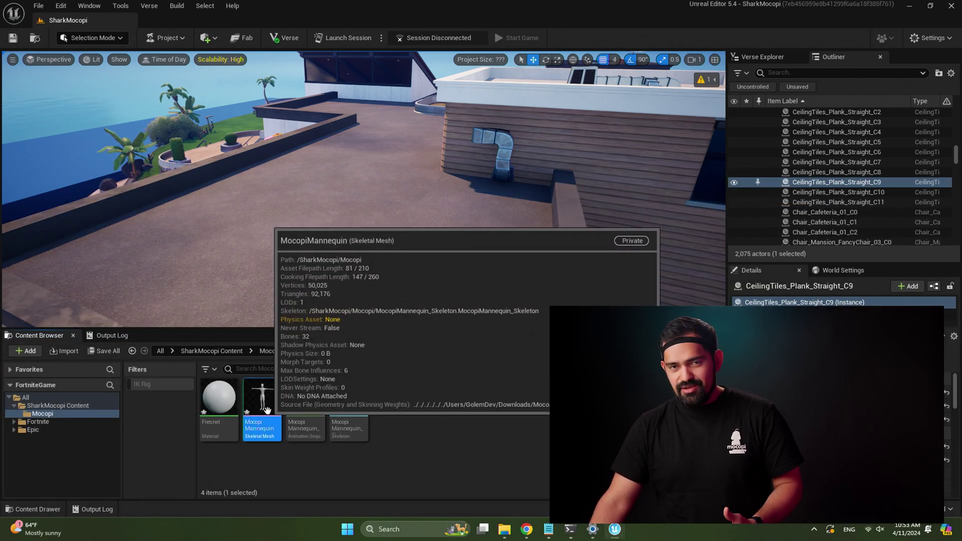
Create an IK Rig from the MocopiMannequin skeletal mesh.
{"action": "right_click", "coordinate": [267, 412]}
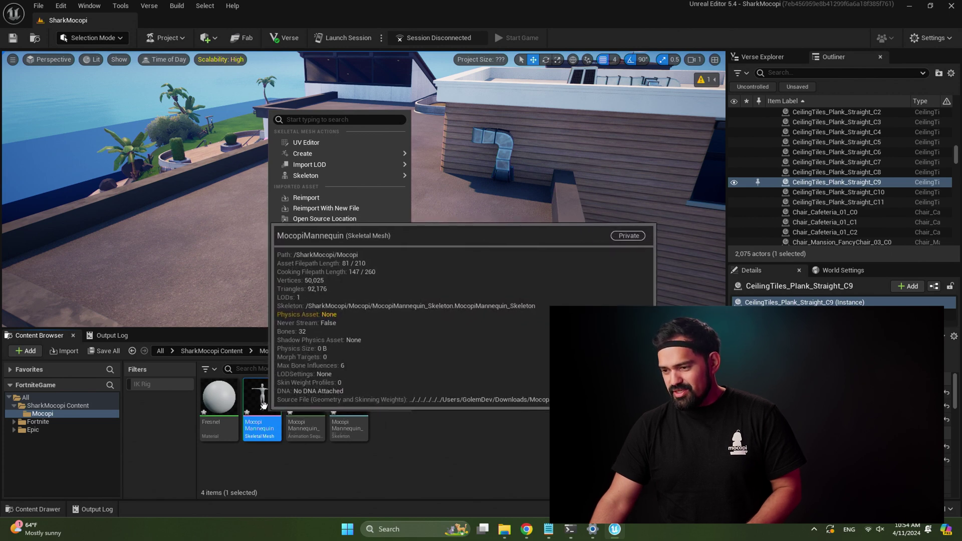
{"action": "mouse_move", "coordinate": [365, 153]}
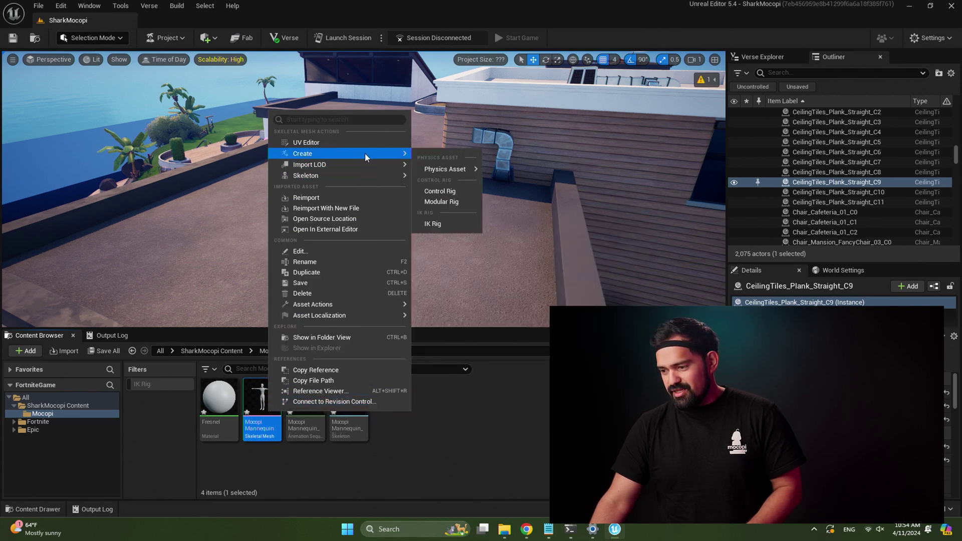
{"action": "left_click", "coordinate": [442, 223]}
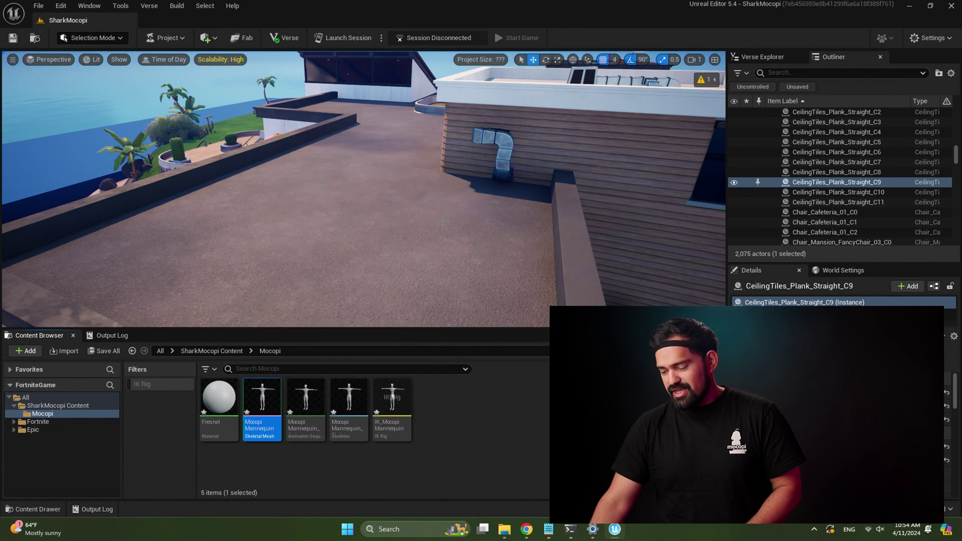
Auto-create the retarget chains and full-body IK for the mannequin's IK Rig, then save and close it.
{"action": "double_click", "coordinate": [409, 395]}
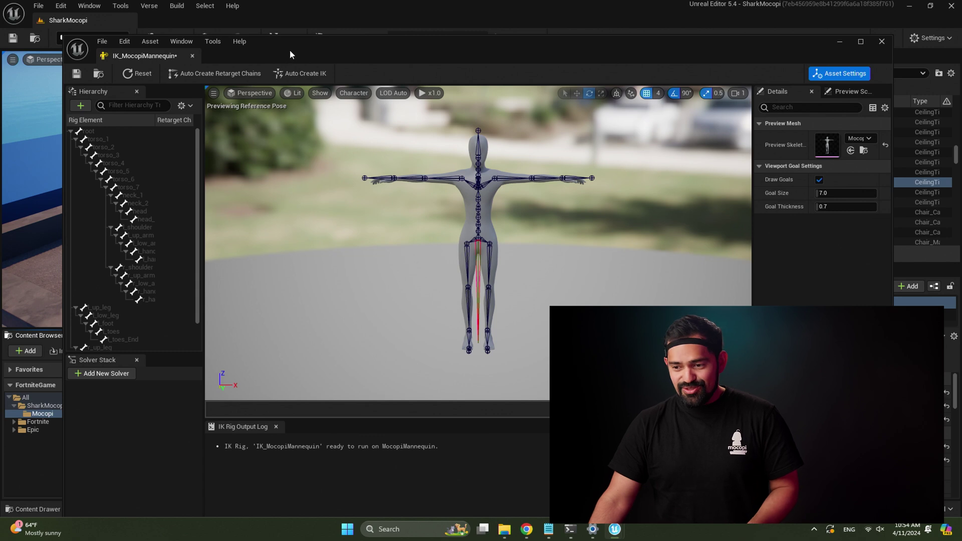
{"action": "left_click", "coordinate": [219, 75]}
{"action": "left_click", "coordinate": [303, 74]}
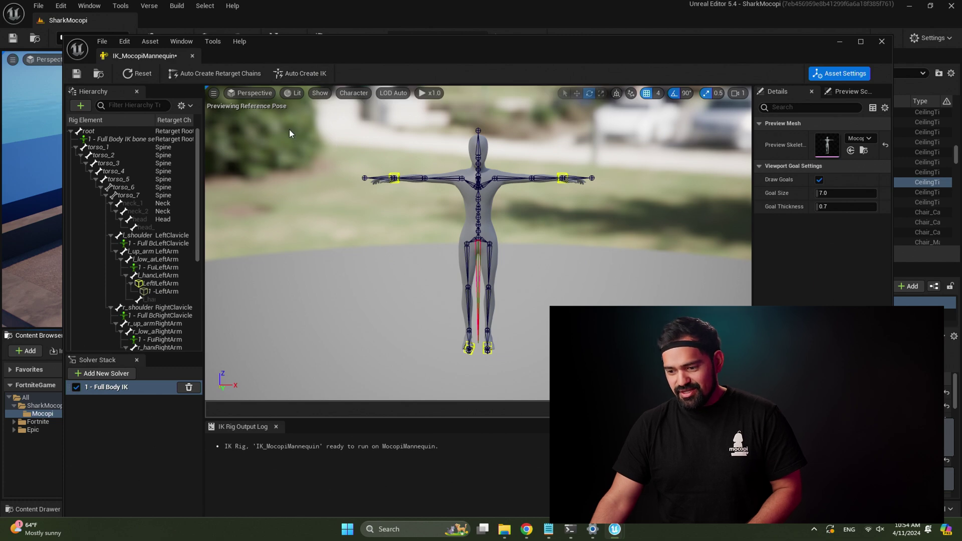
{"action": "key", "text": "ctrl+s"}
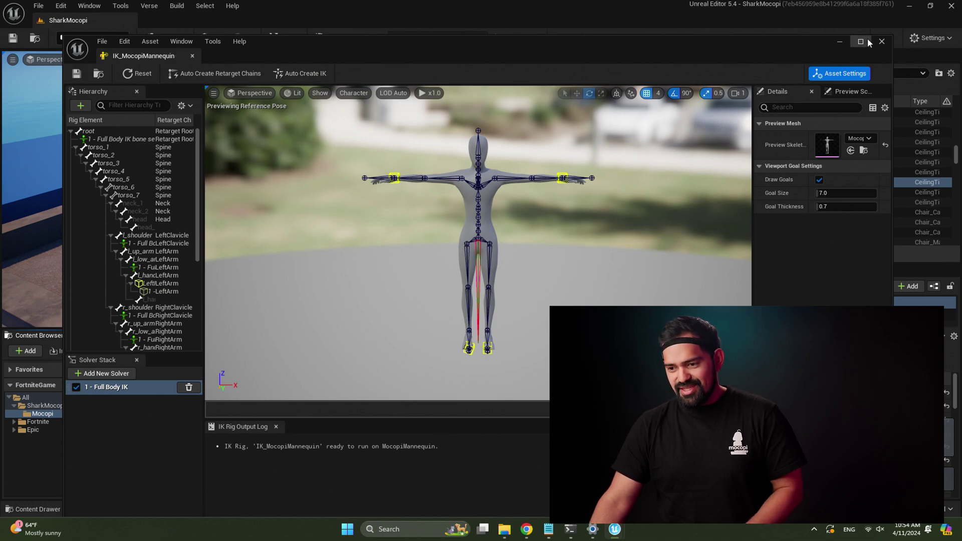
{"action": "left_click", "coordinate": [881, 43]}
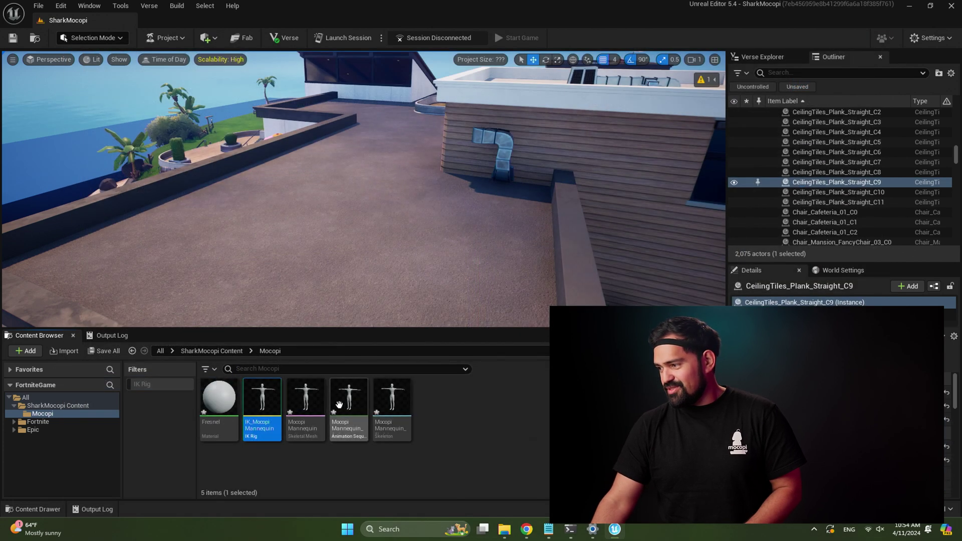
Place the MocopiMannequin skeletal mesh on the rooftop terrace in the level and frame it in view.
{"action": "left_click", "coordinate": [309, 408]}
{"action": "left_click_drag", "start_coordinate": [309, 408], "coordinate": [307, 283]}
{"action": "right_click_drag", "start_coordinate": [341, 289], "coordinate": [293, 290]}
{"action": "key", "text": "f"}
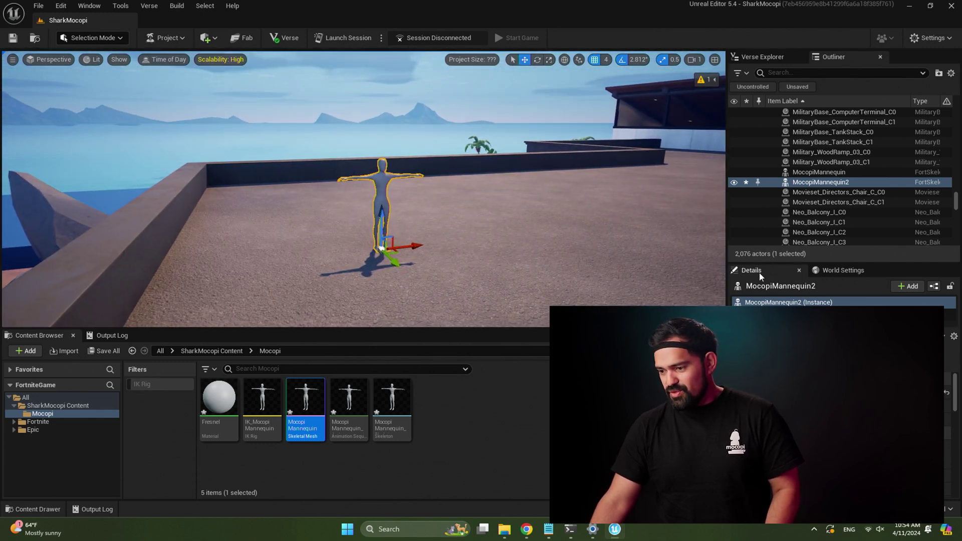
Add a Performer Component to the placed mannequin, keeping the default component name.
{"action": "left_click", "coordinate": [909, 286]}
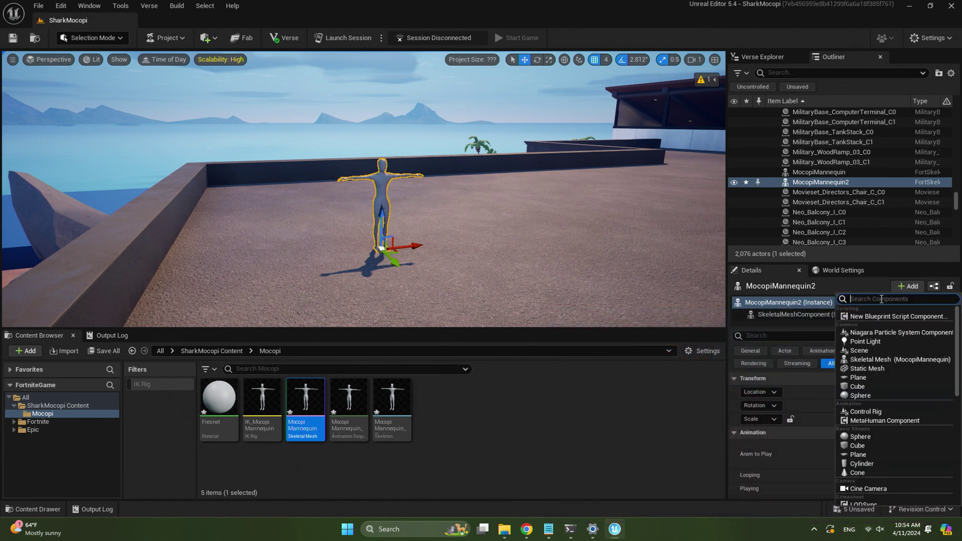
{"action": "type", "text": "perfor"}
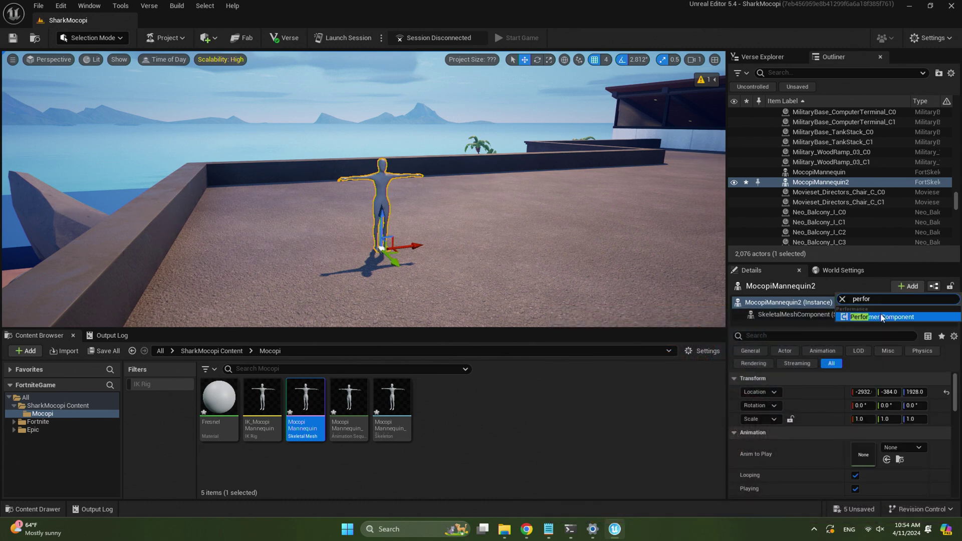
{"action": "left_click", "coordinate": [878, 317]}
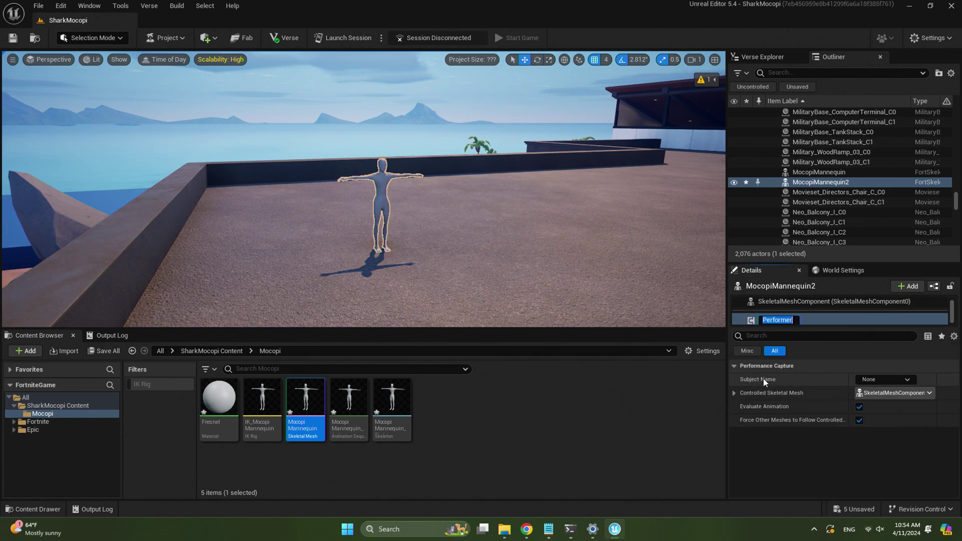
{"action": "left_click", "coordinate": [594, 292]}
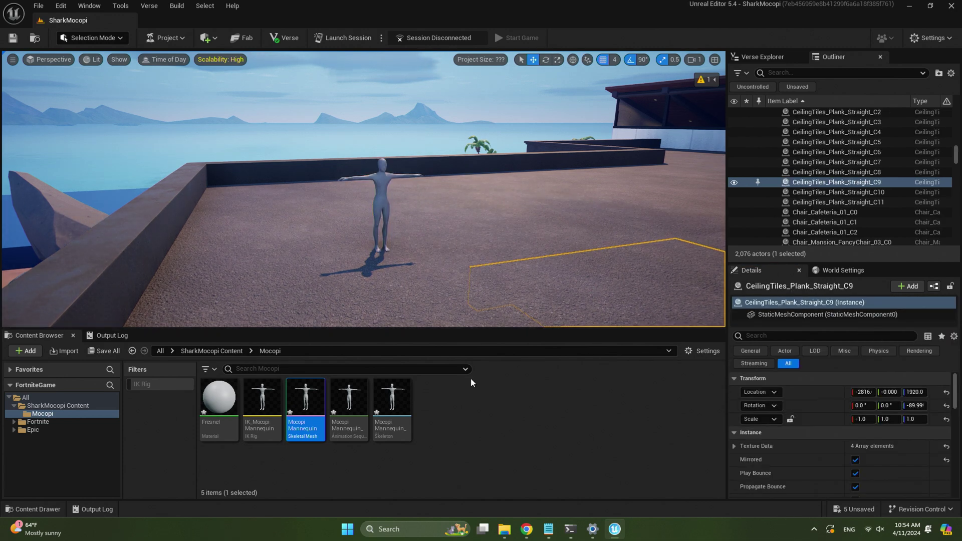
Create a Mocopi LiveLink source in LiveLink Hub on port 12351 with subject MocopiSkeleton, and start sending motion from the mocopi phone app.
{"action": "left_click", "coordinate": [121, 6]}
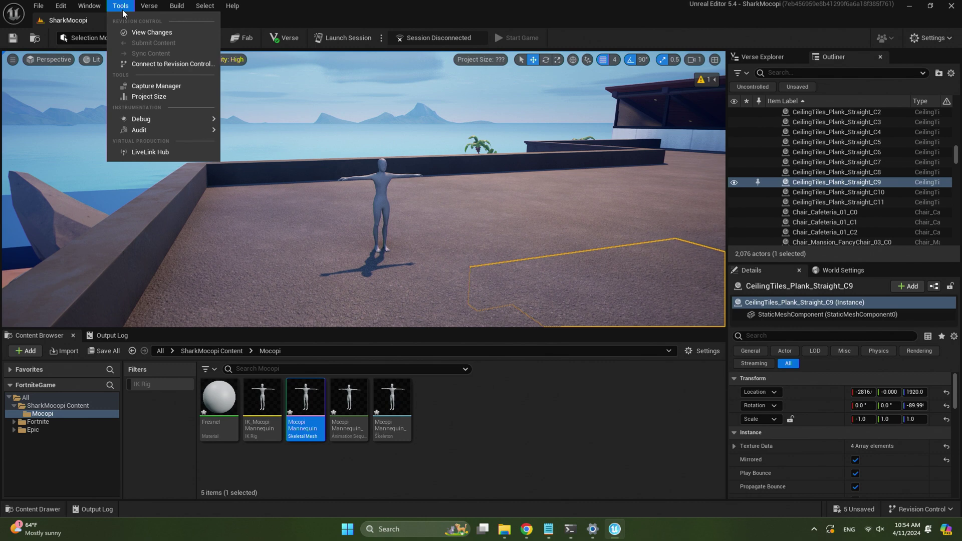
{"action": "left_click", "coordinate": [138, 153]}
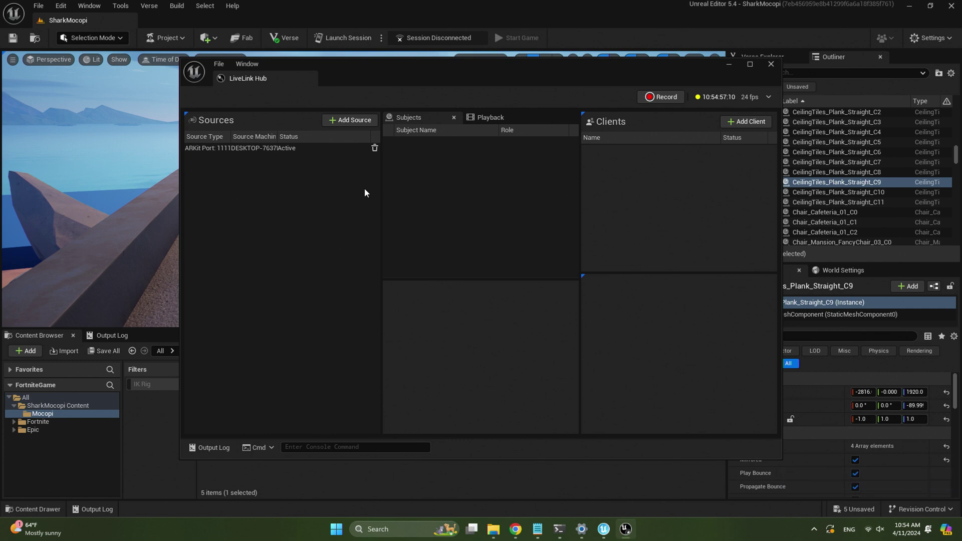
{"action": "left_click", "coordinate": [350, 120]}
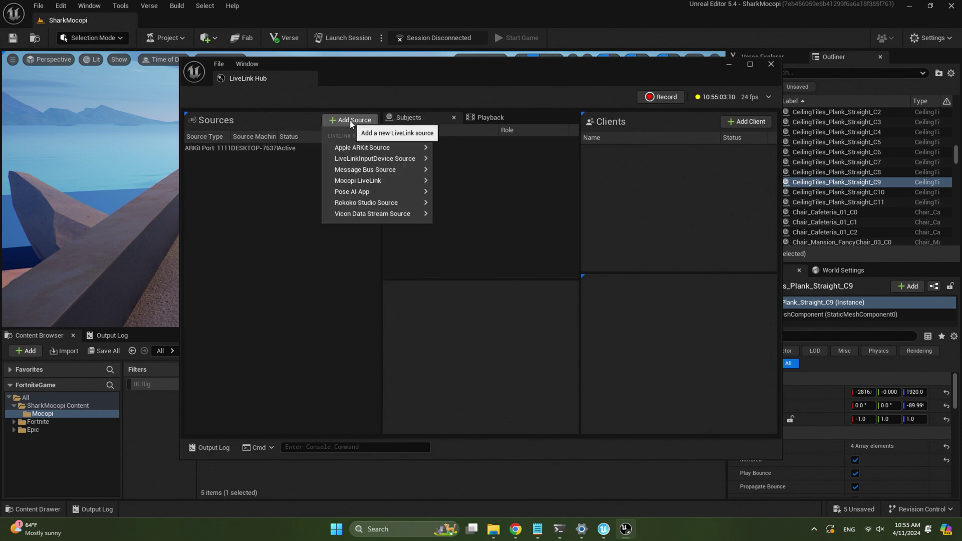
{"action": "mouse_move", "coordinate": [386, 184]}
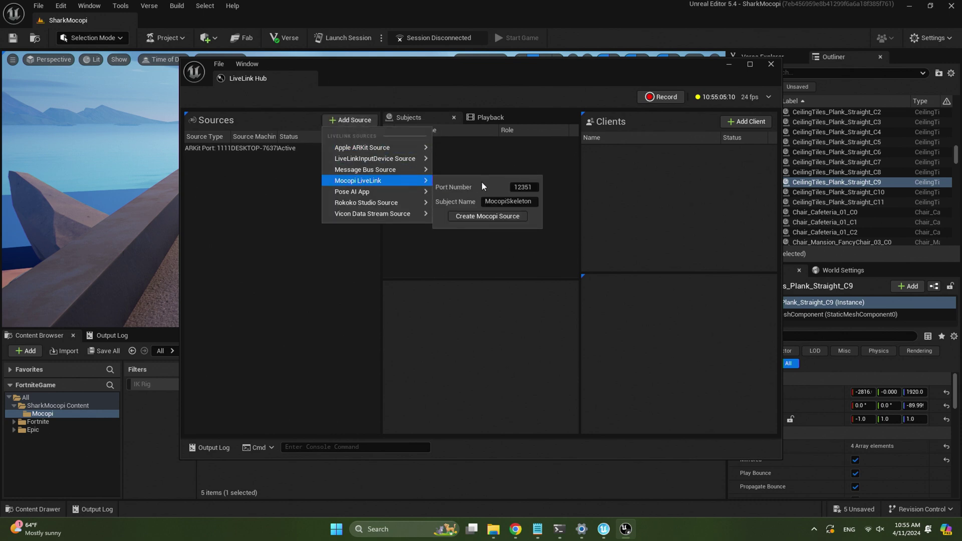
{"action": "left_click", "coordinate": [502, 217]}
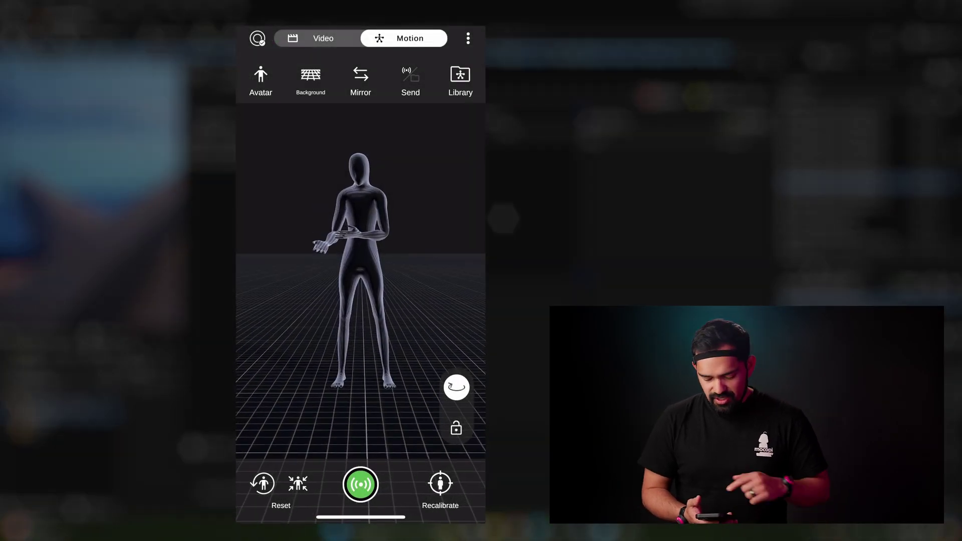
{"action": "left_click", "coordinate": [360, 484]}
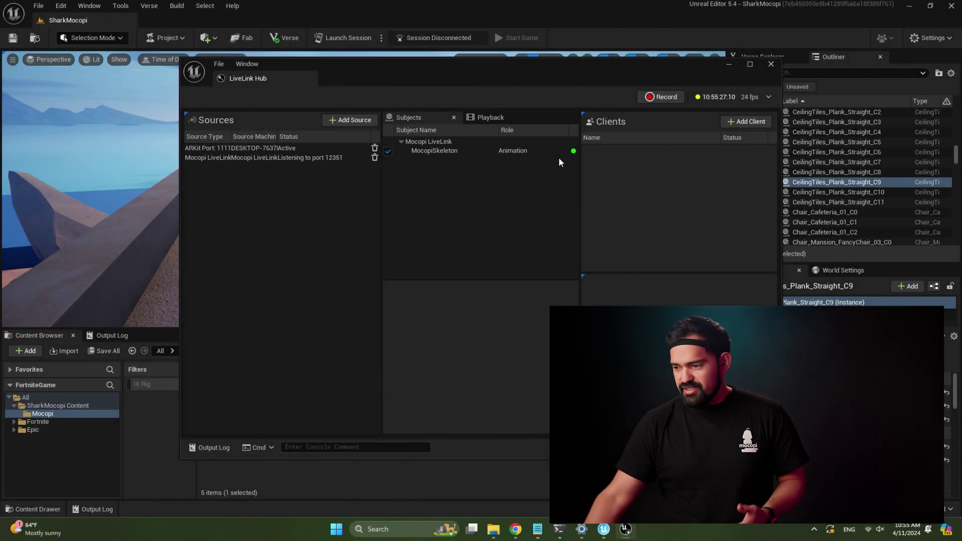
{"action": "left_click", "coordinate": [729, 65]}
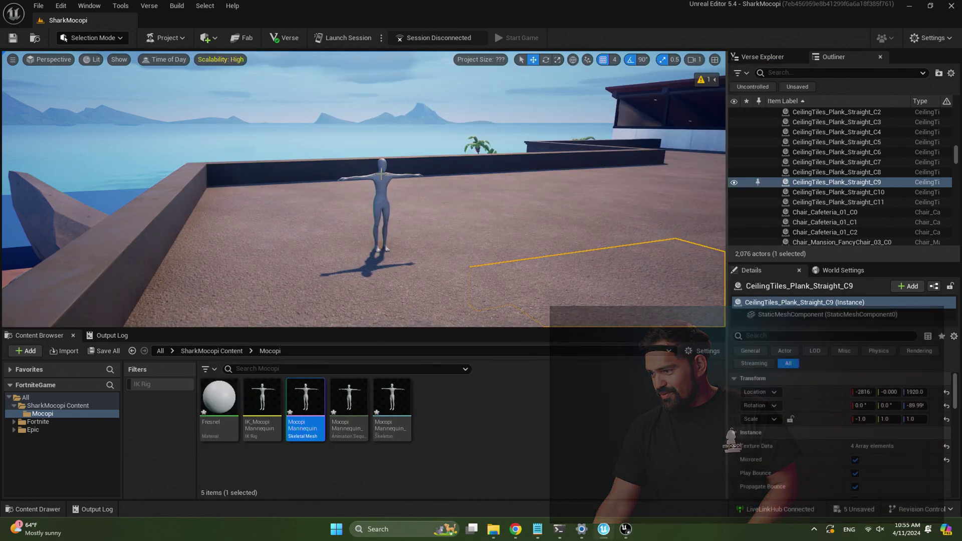
Set the Performer component's Subject Name on the placed mocopi mannequin to MocopiSkeleton.
{"action": "left_click", "coordinate": [381, 248]}
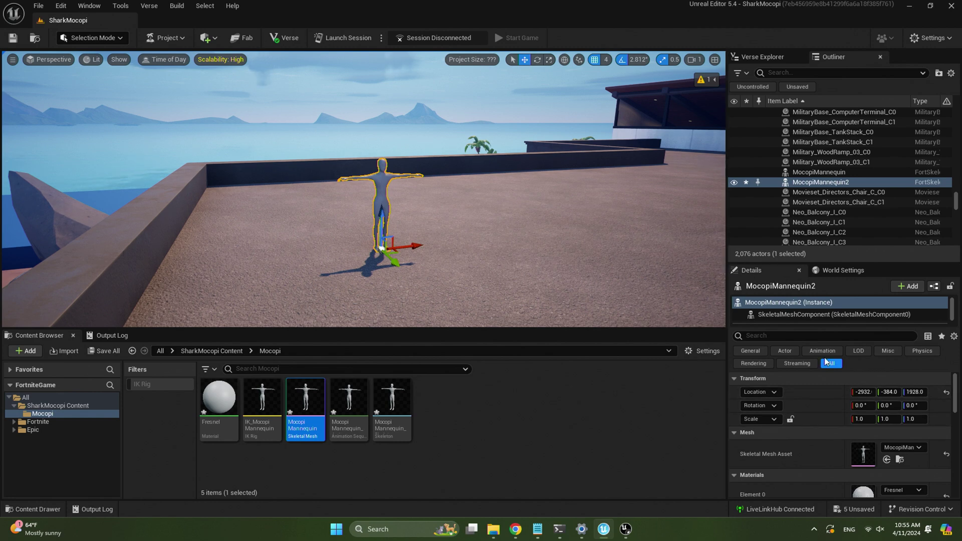
{"action": "scroll", "coordinate": [802, 313], "scroll_direction": "down", "scroll_amount": 1}
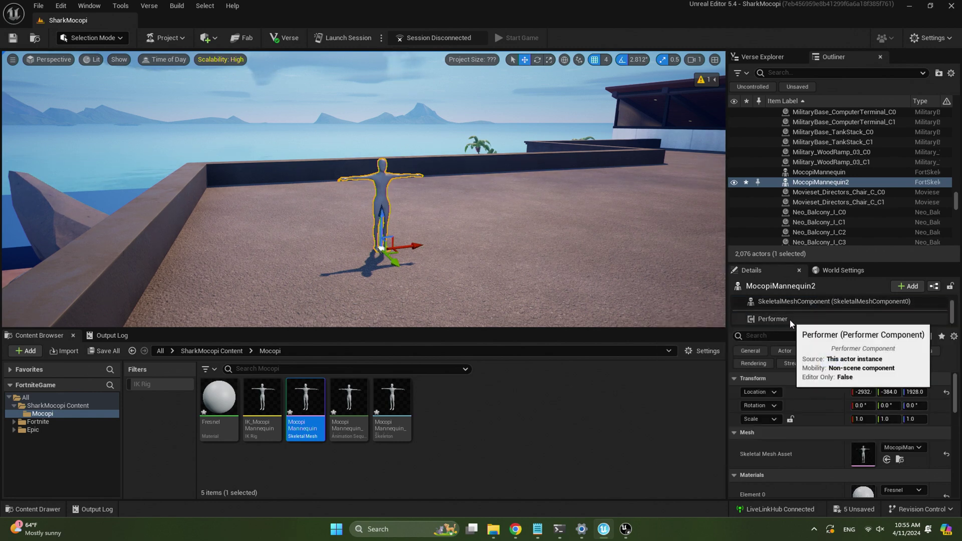
{"action": "left_click", "coordinate": [790, 320]}
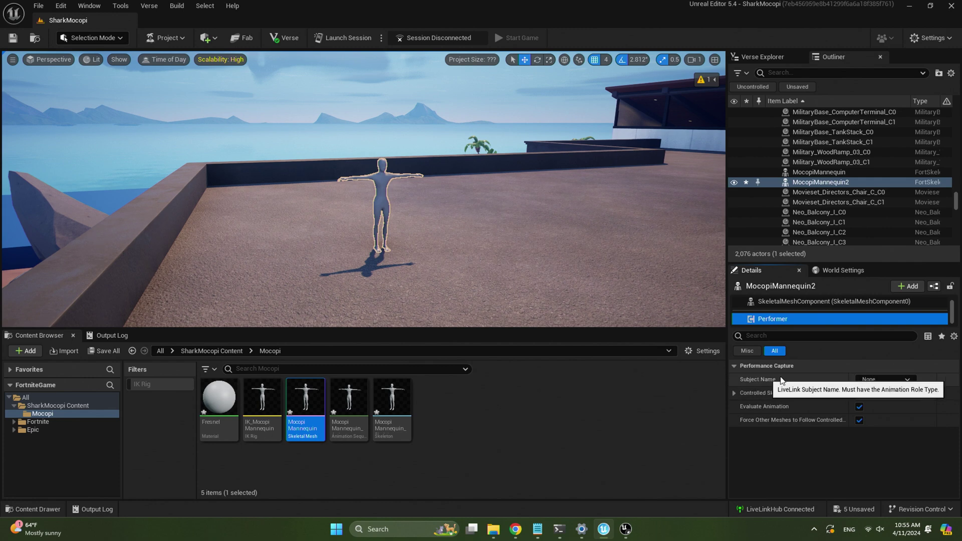
{"action": "left_click", "coordinate": [907, 380]}
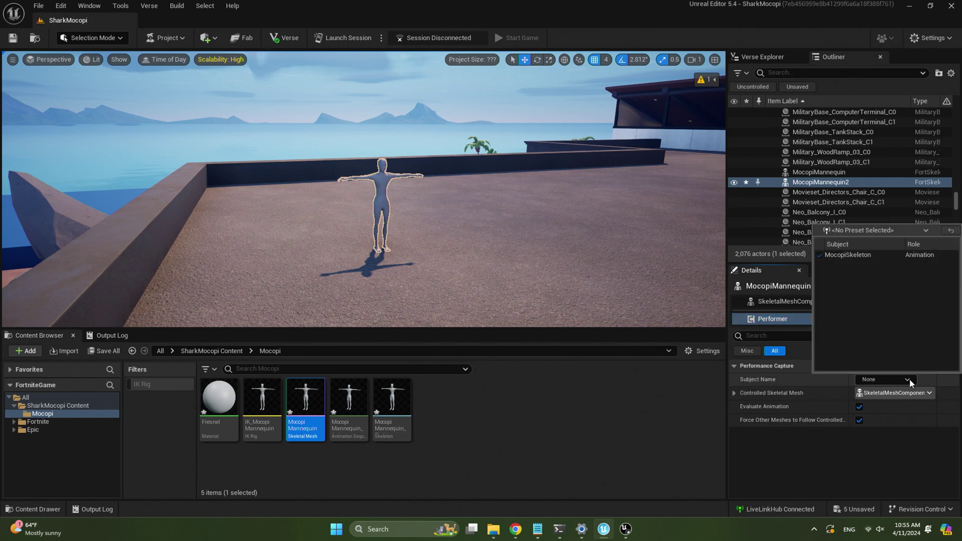
{"action": "left_click", "coordinate": [865, 257]}
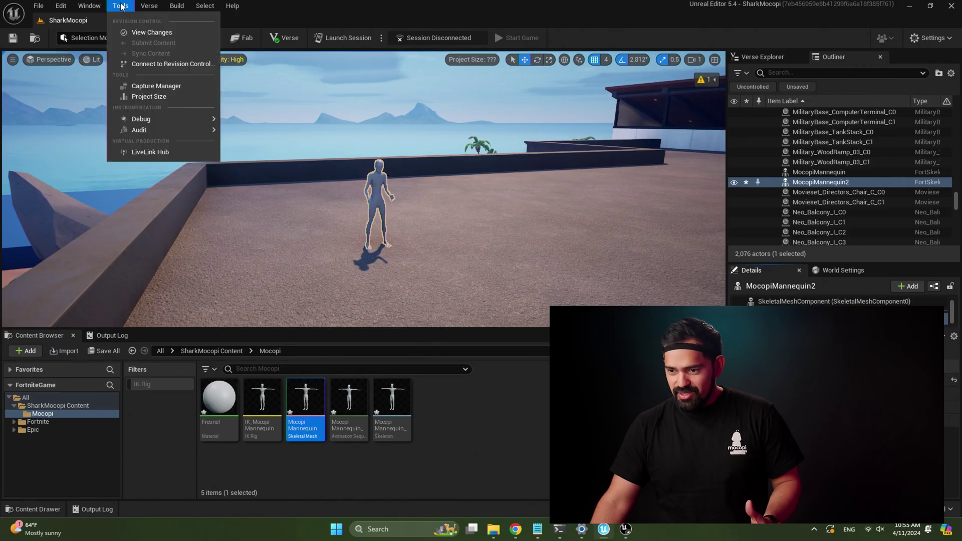
Add the Emanuel MetaHuman preset to the project at Highest Quality with the MetaHuman Importer.
{"action": "left_click", "coordinate": [90, 5]}
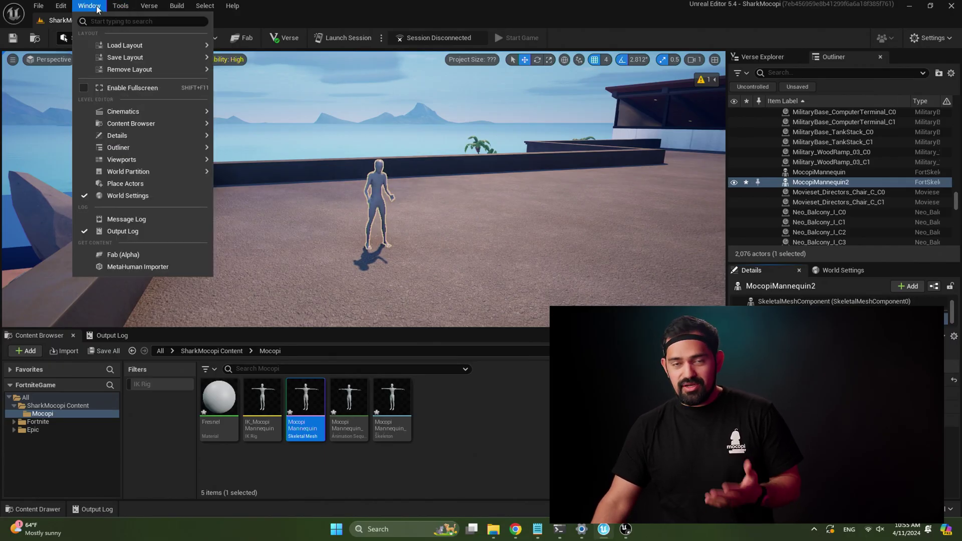
{"action": "left_click", "coordinate": [140, 267]}
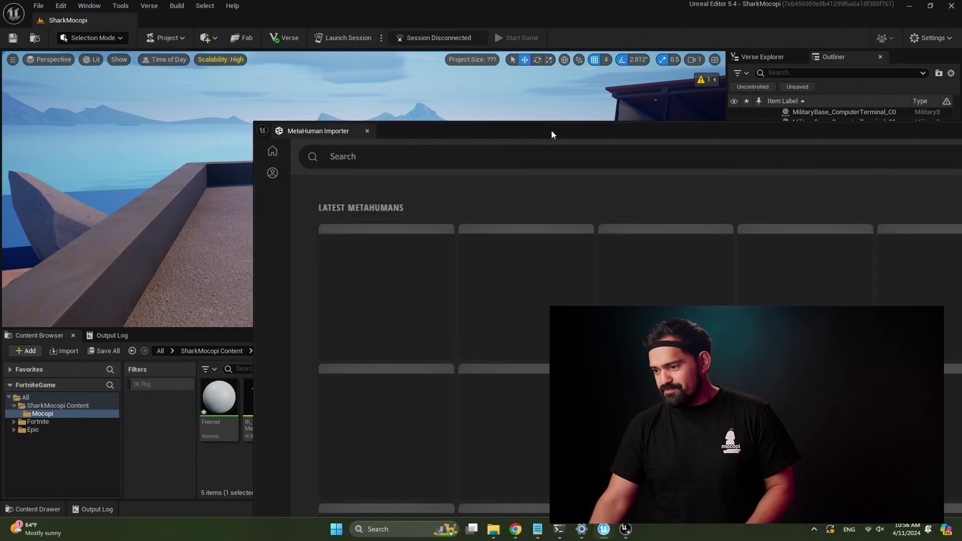
{"action": "left_click_drag", "start_coordinate": [551, 130], "coordinate": [369, 64]}
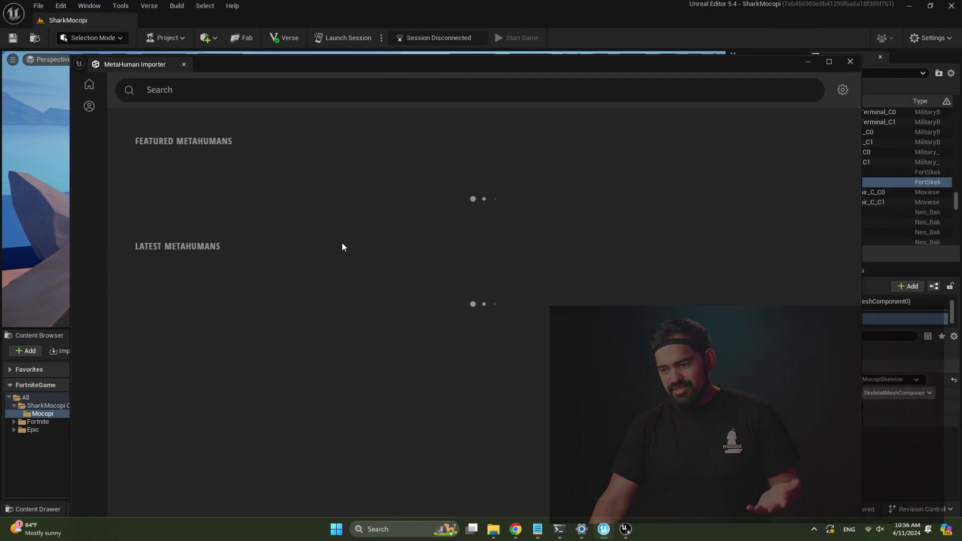
{"action": "scroll", "coordinate": [391, 245], "scroll_direction": "down", "scroll_amount": 3}
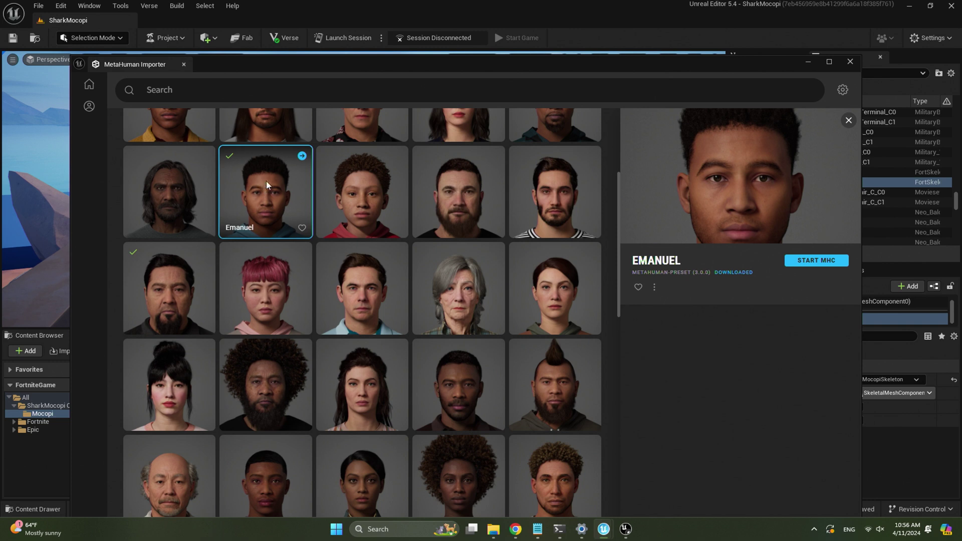
{"action": "left_click_drag", "start_coordinate": [605, 66], "coordinate": [589, 10]}
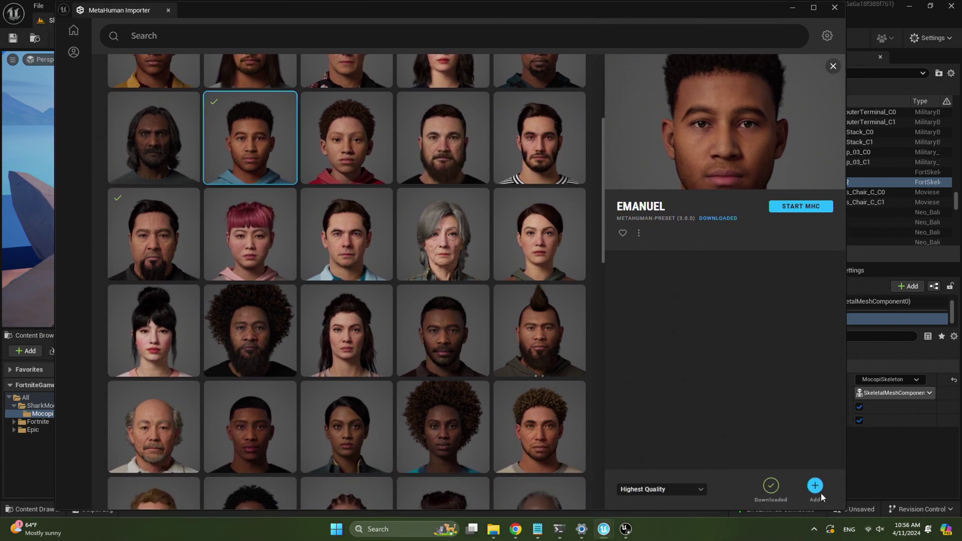
{"action": "left_click", "coordinate": [815, 486]}
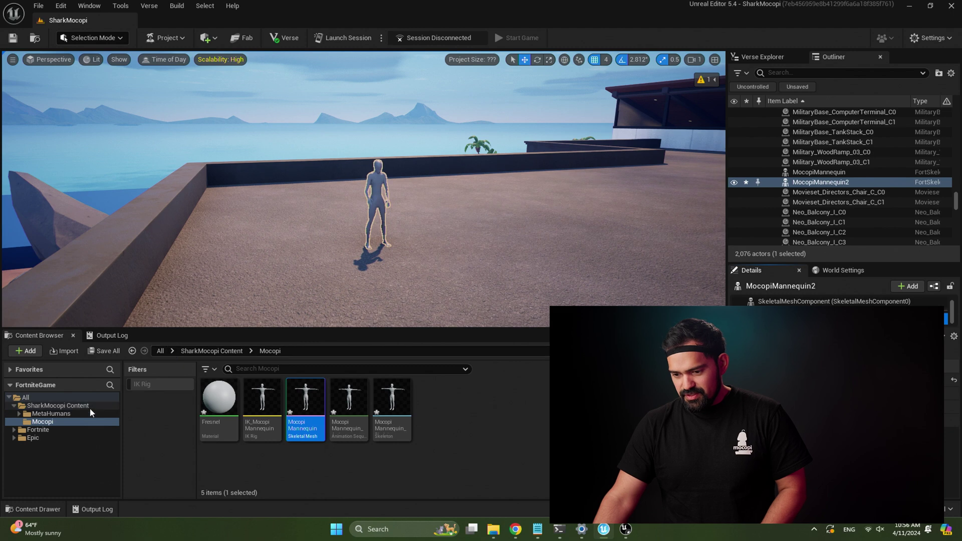
Place BP_Emanuel from the project's MetaHumans/Emanuel folder on the terrace beside the mannequin and frame both characters.
{"action": "left_click", "coordinate": [62, 407]}
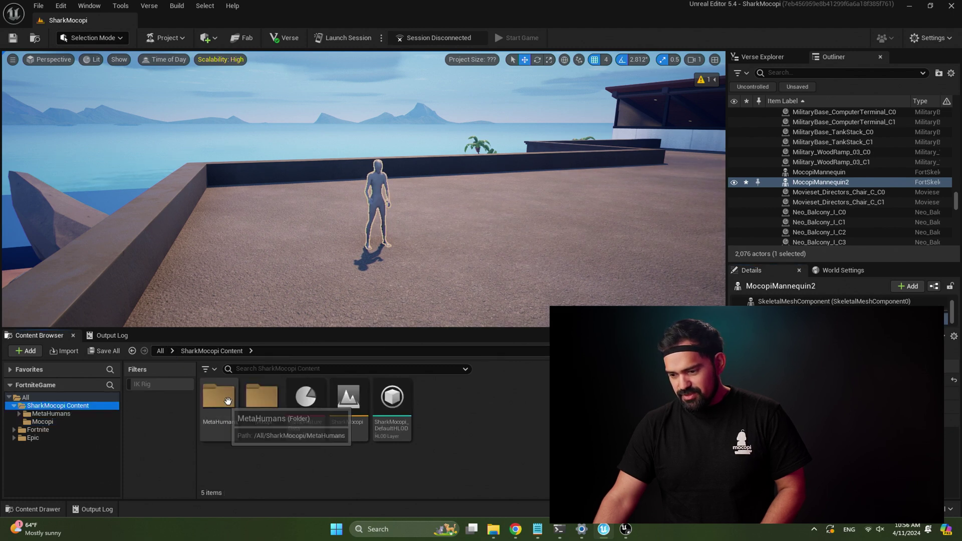
{"action": "double_click", "coordinate": [231, 415]}
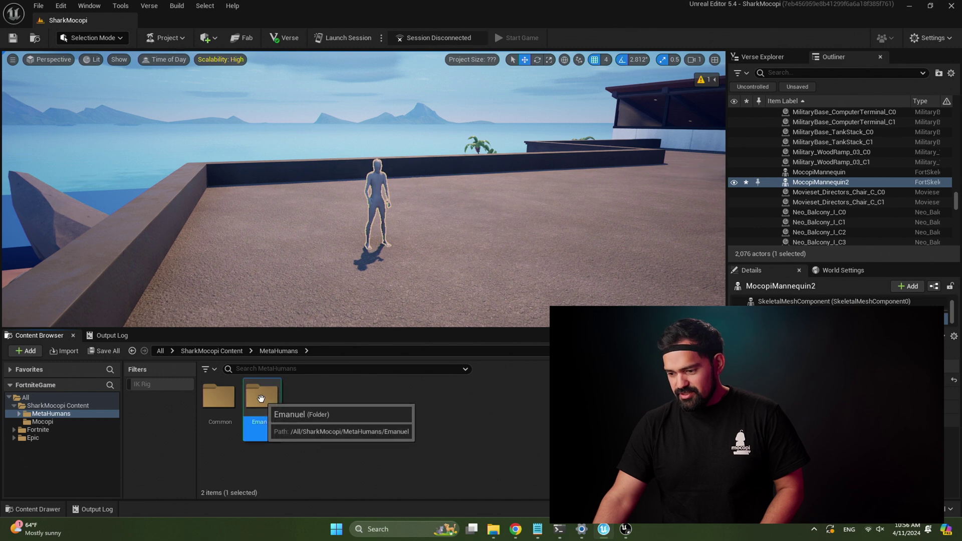
{"action": "double_click", "coordinate": [260, 398]}
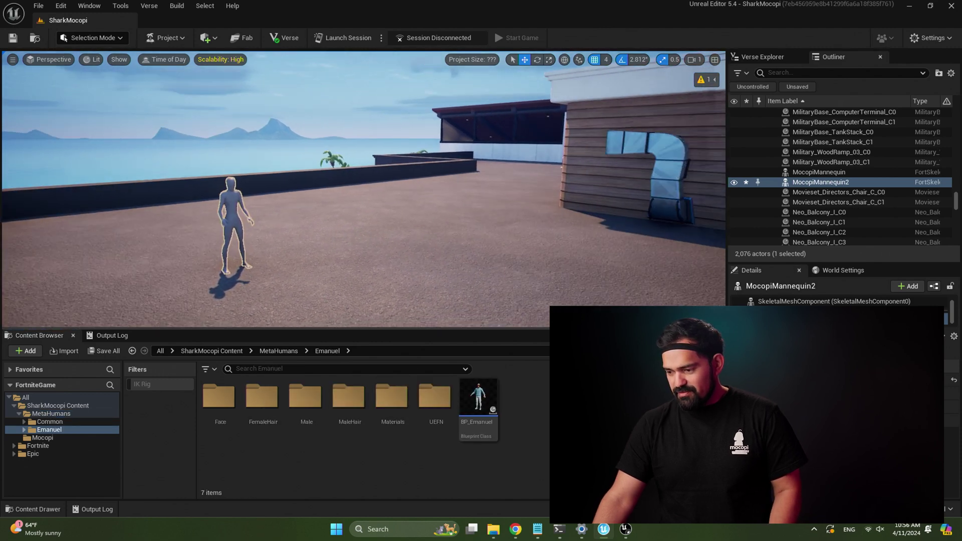
{"action": "left_click_drag", "start_coordinate": [478, 398], "coordinate": [378, 274]}
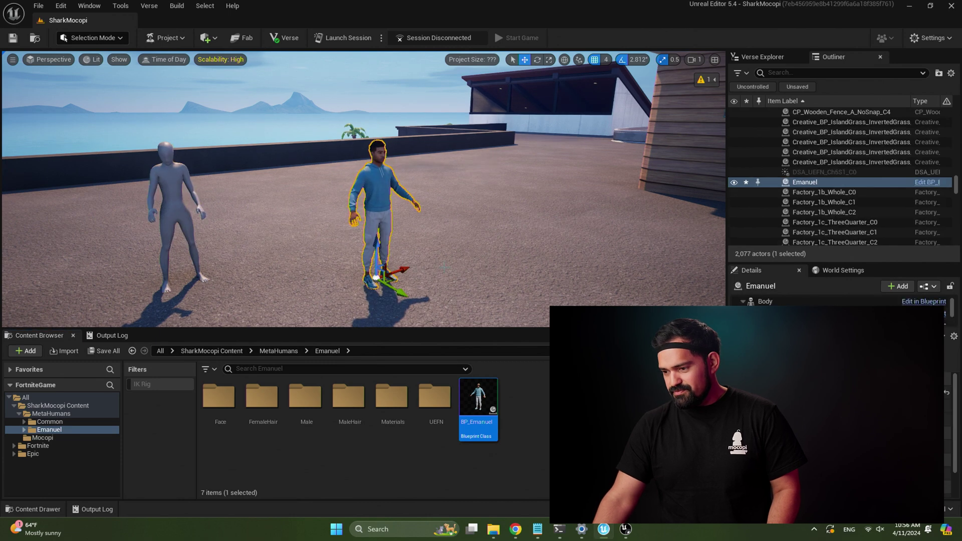
{"action": "right_click_drag", "start_coordinate": [377, 274], "coordinate": [345, 273]}
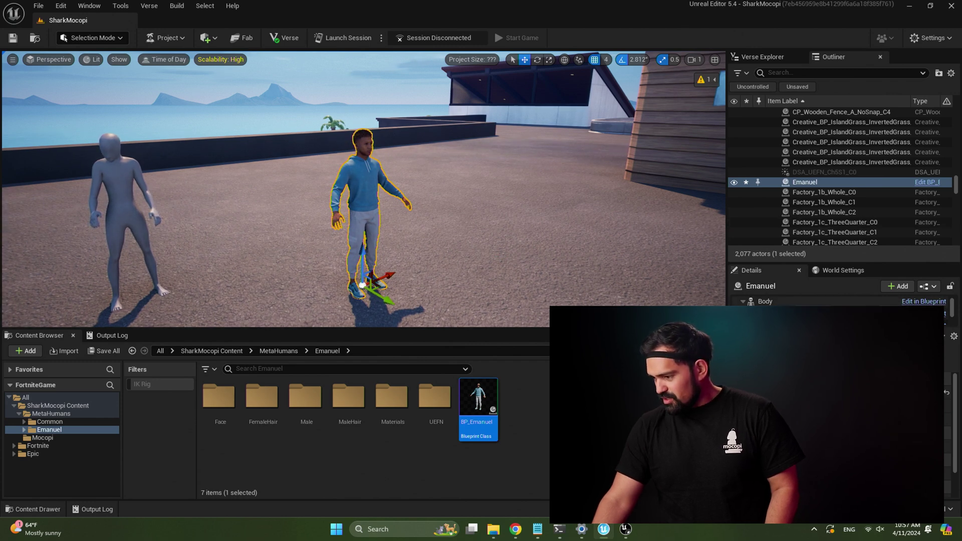
Locate the skeletal mesh asset m_med_nrw_body used by Emanuel's Body component and create an IK Rig from it.
{"action": "left_click", "coordinate": [770, 302]}
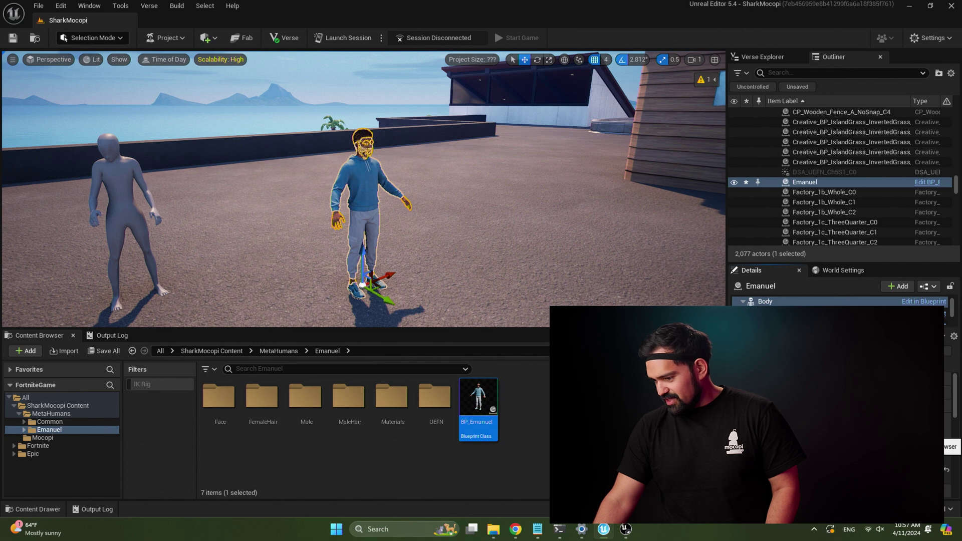
{"action": "left_click", "coordinate": [938, 437]}
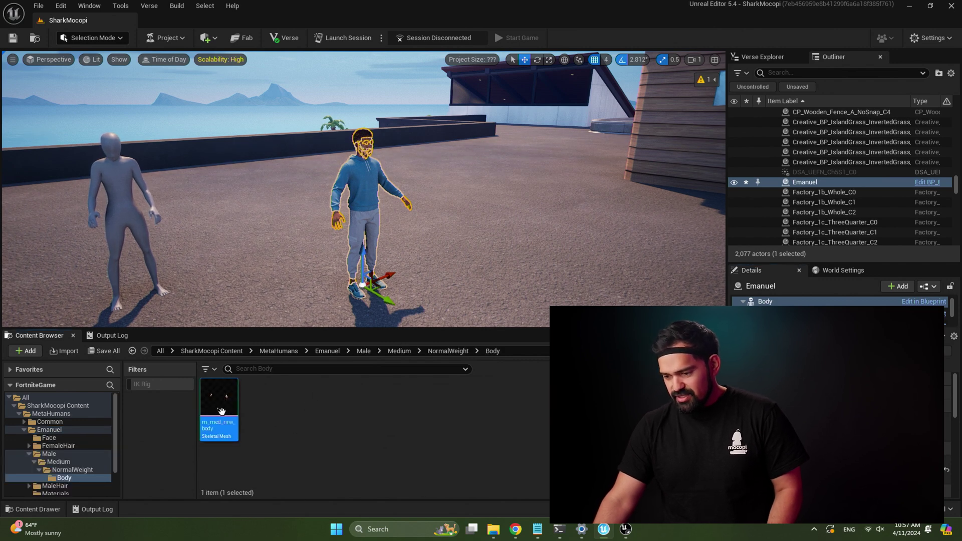
{"action": "mouse_move", "coordinate": [233, 414]}
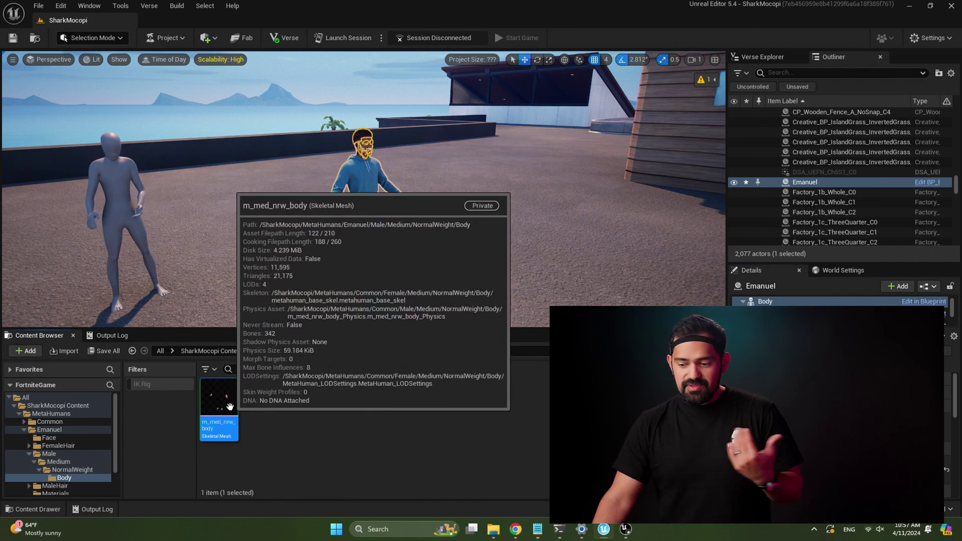
{"action": "right_click", "coordinate": [230, 406]}
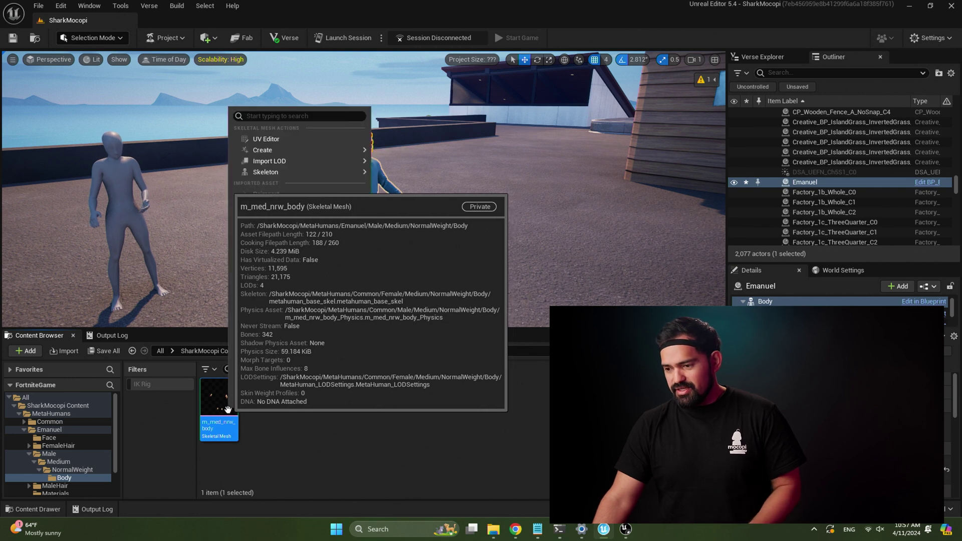
{"action": "mouse_move", "coordinate": [296, 149]}
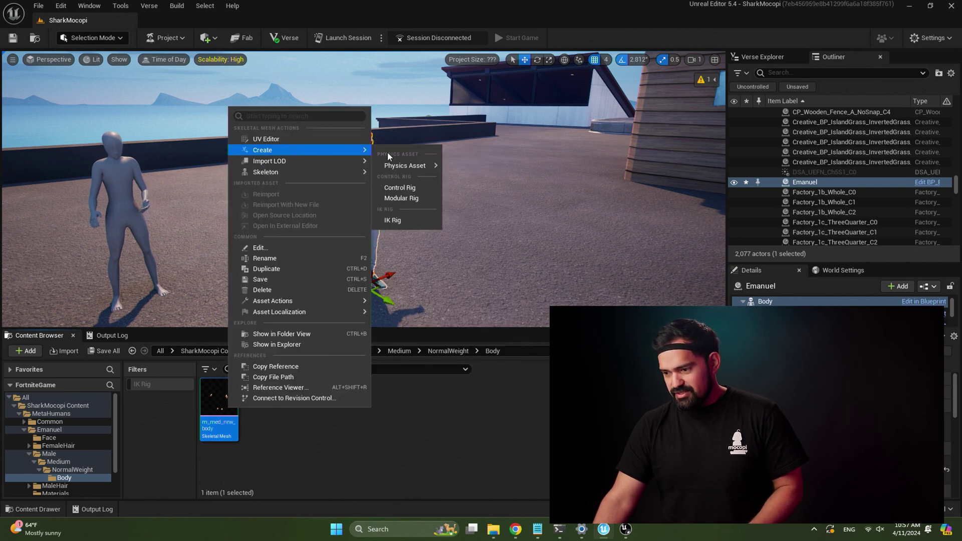
{"action": "left_click", "coordinate": [398, 217]}
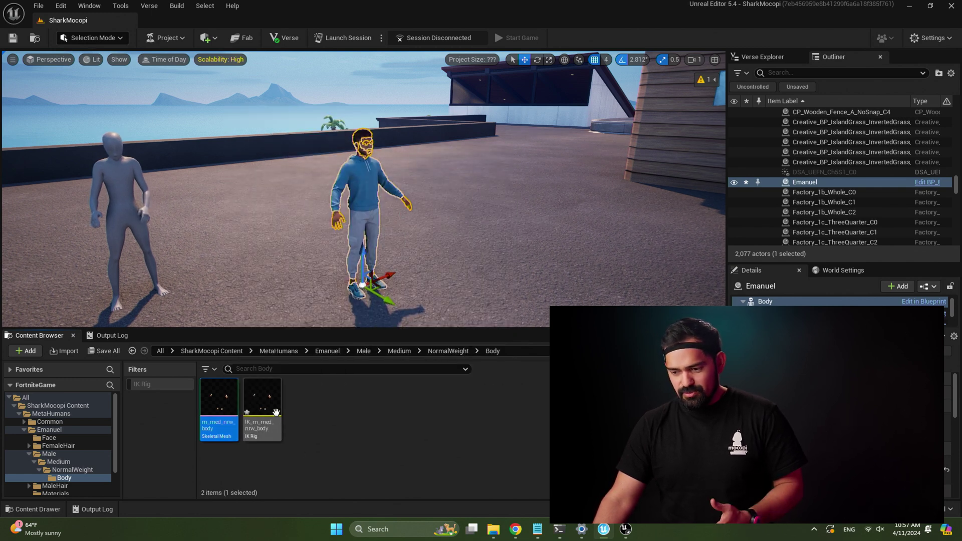
Auto-create the retarget chains and full-body IK in the IK Rig for Emanuel's body, then save and close it.
{"action": "double_click", "coordinate": [261, 408]}
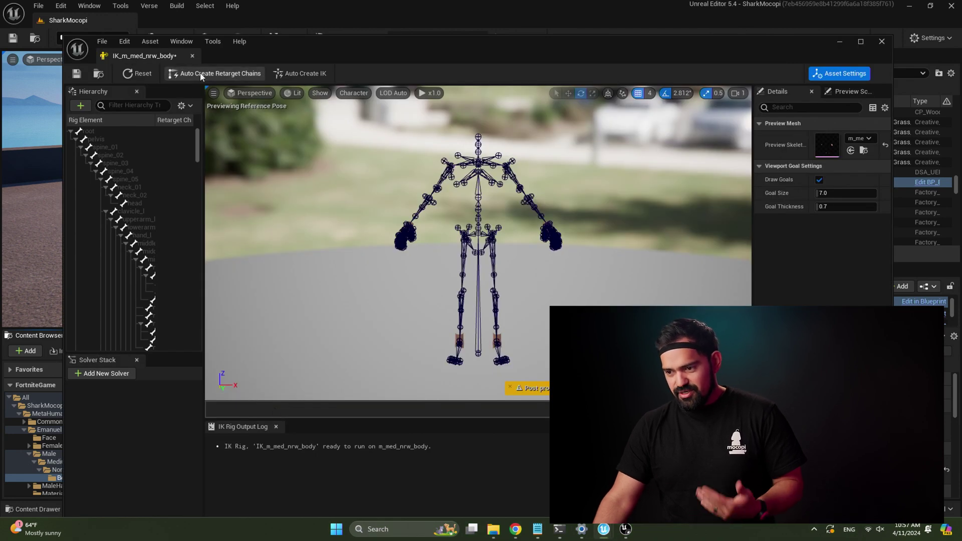
{"action": "left_click", "coordinate": [261, 74]}
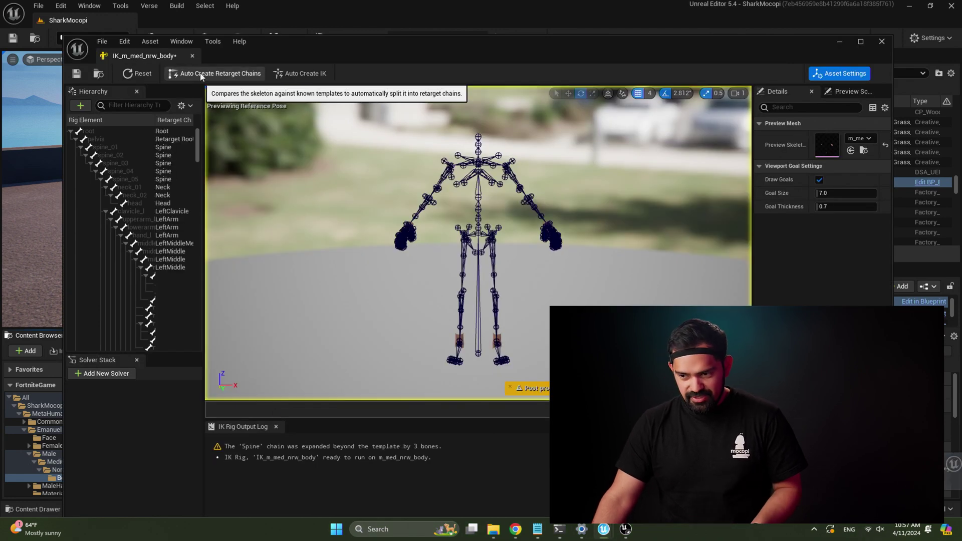
{"action": "left_click", "coordinate": [300, 73]}
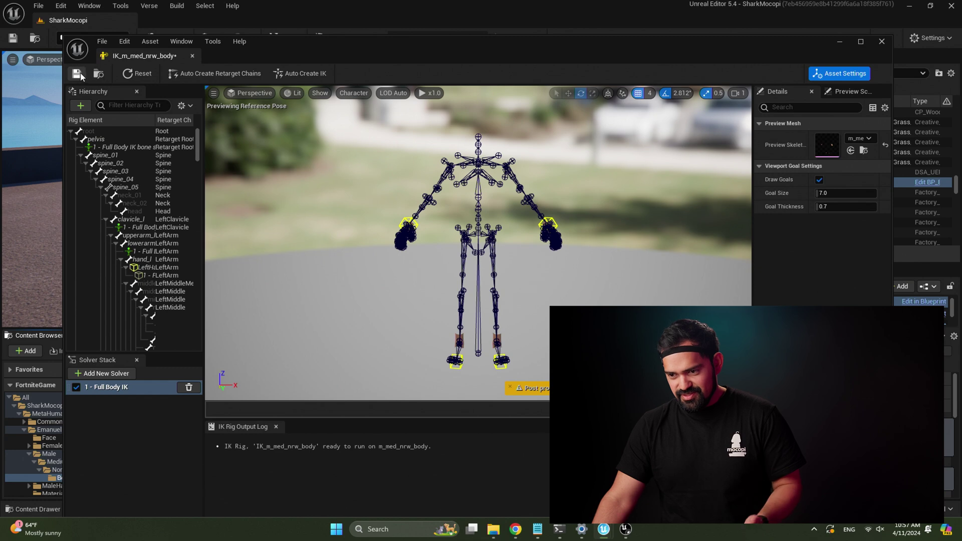
{"action": "left_click", "coordinate": [192, 56]}
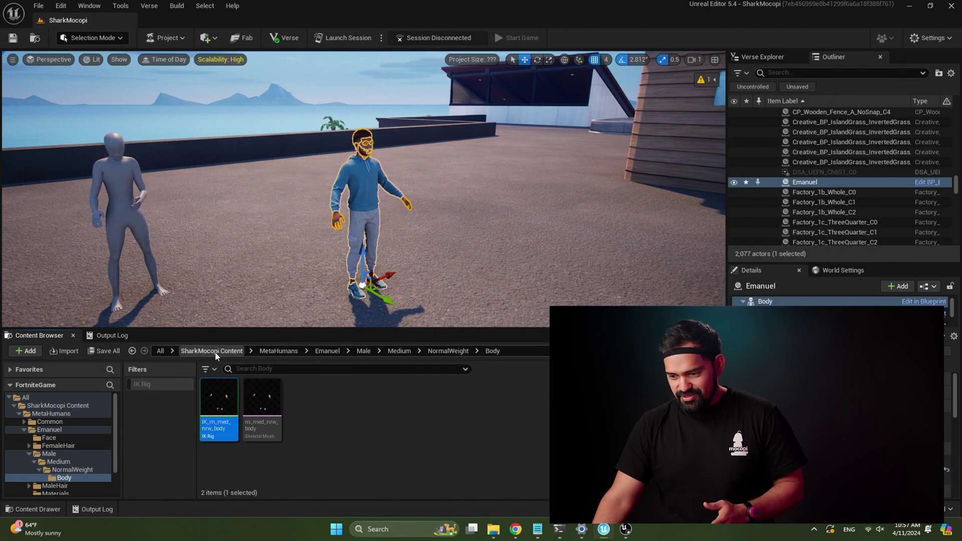
Create an IK Retargeter from the IK_MocopiMannequin rig in the project's Mocopi folder.
{"action": "left_click", "coordinate": [219, 350]}
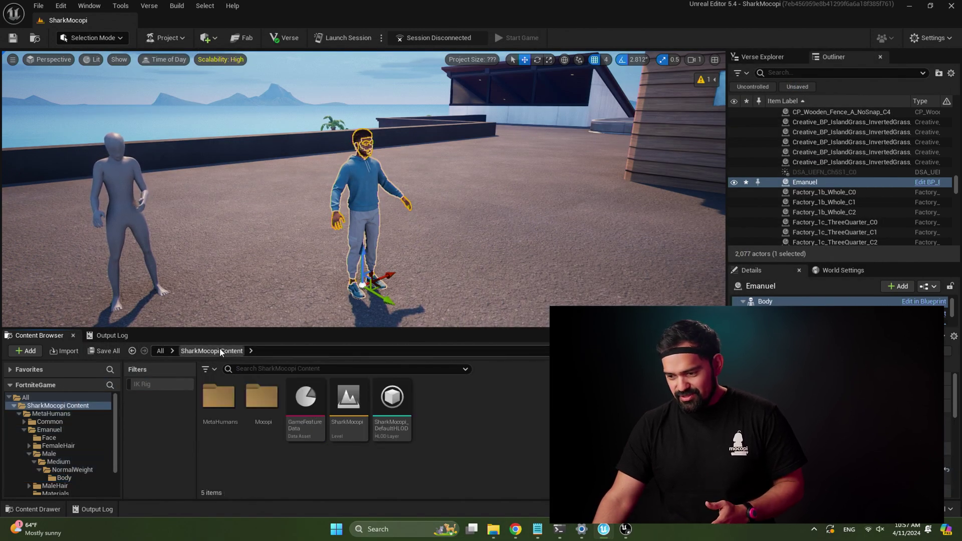
{"action": "double_click", "coordinate": [261, 401]}
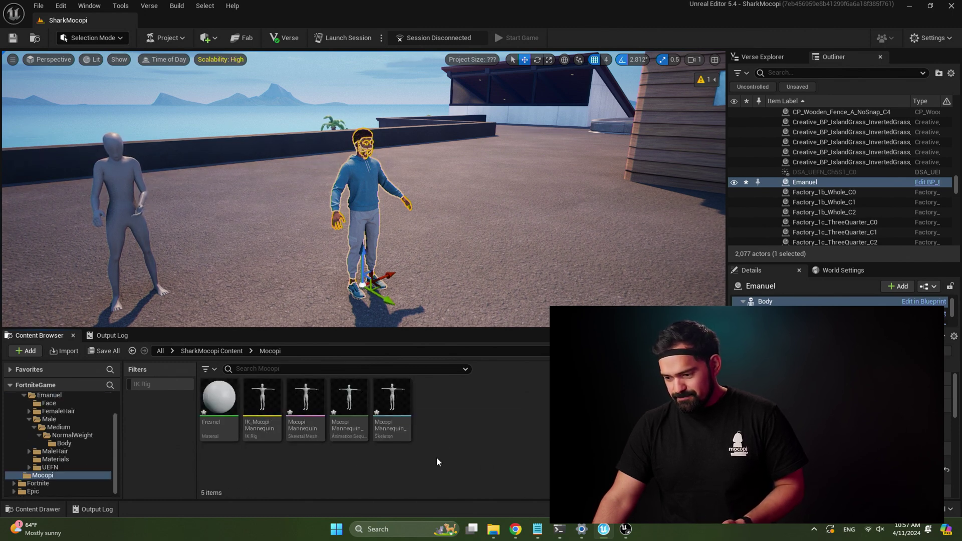
{"action": "left_click", "coordinate": [268, 438]}
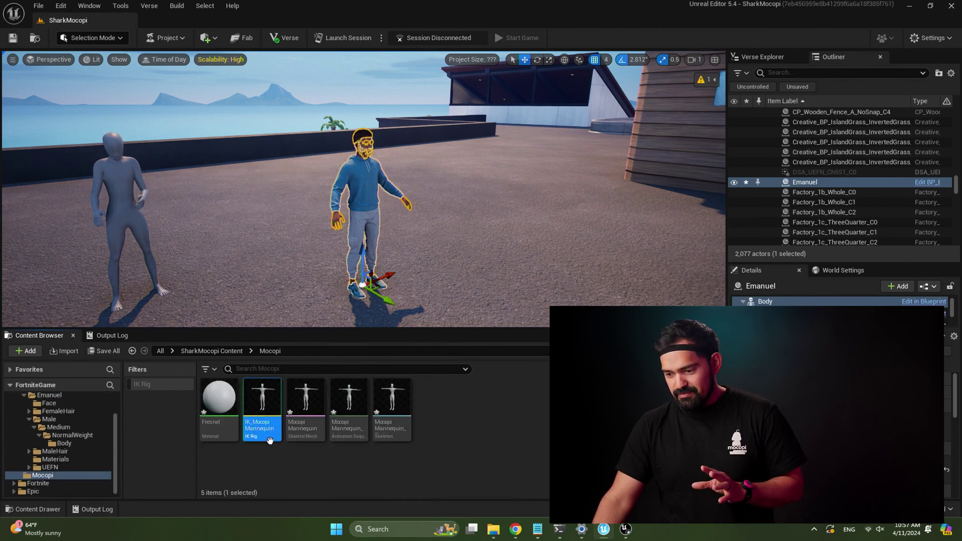
{"action": "right_click", "coordinate": [265, 406]}
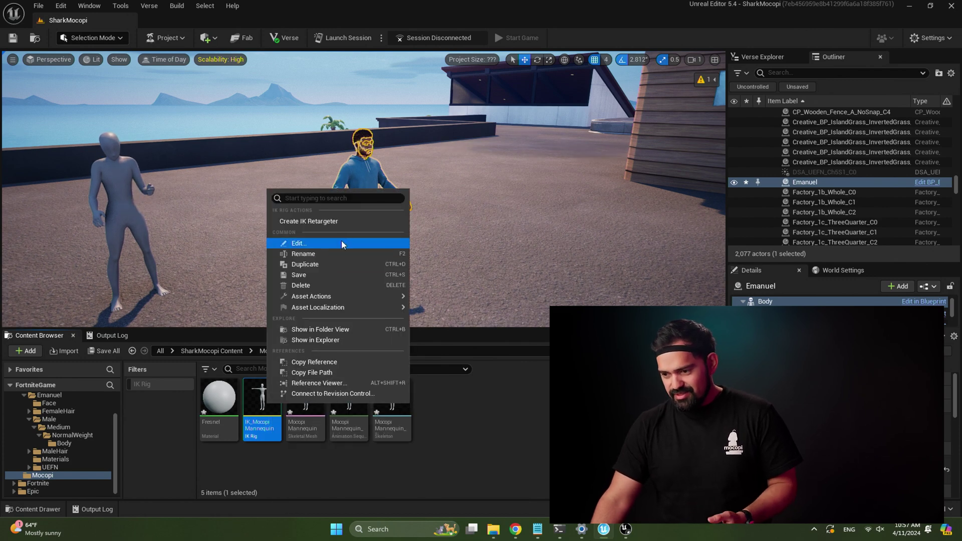
{"action": "left_click", "coordinate": [348, 221]}
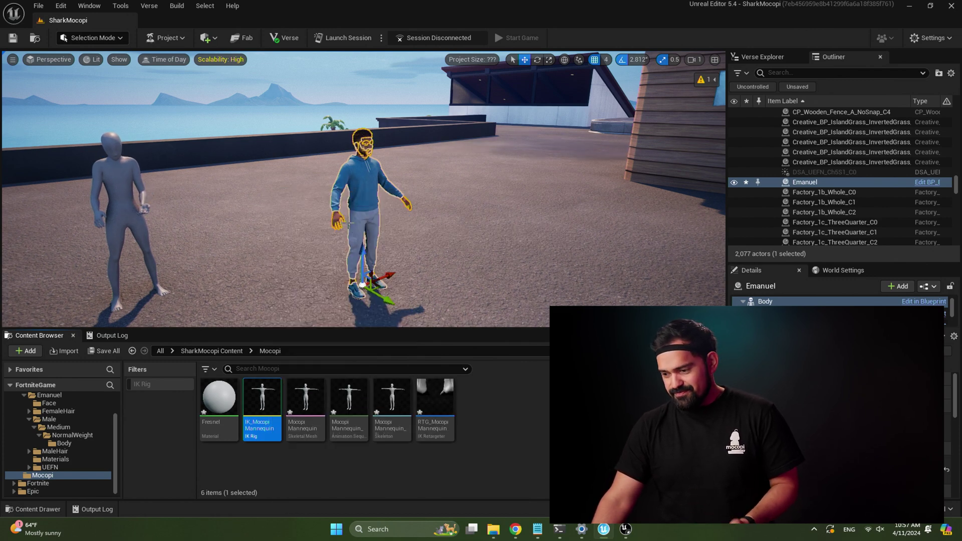
Open the mannequin's IK Retargeter and set its Target IKRig Asset to IK_m_med_nrw_body.
{"action": "double_click", "coordinate": [443, 408]}
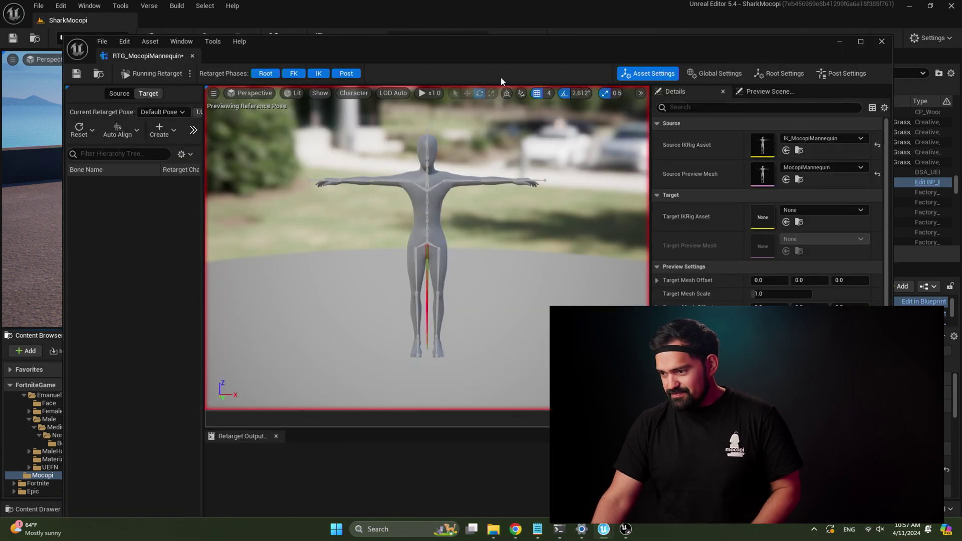
{"action": "left_click_drag", "start_coordinate": [530, 56], "coordinate": [497, 46]}
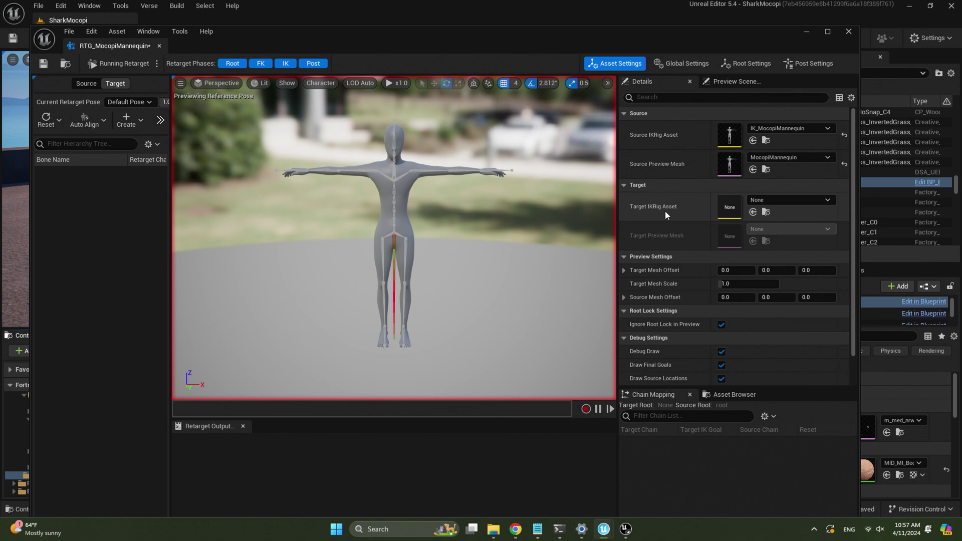
{"action": "left_click", "coordinate": [807, 200]}
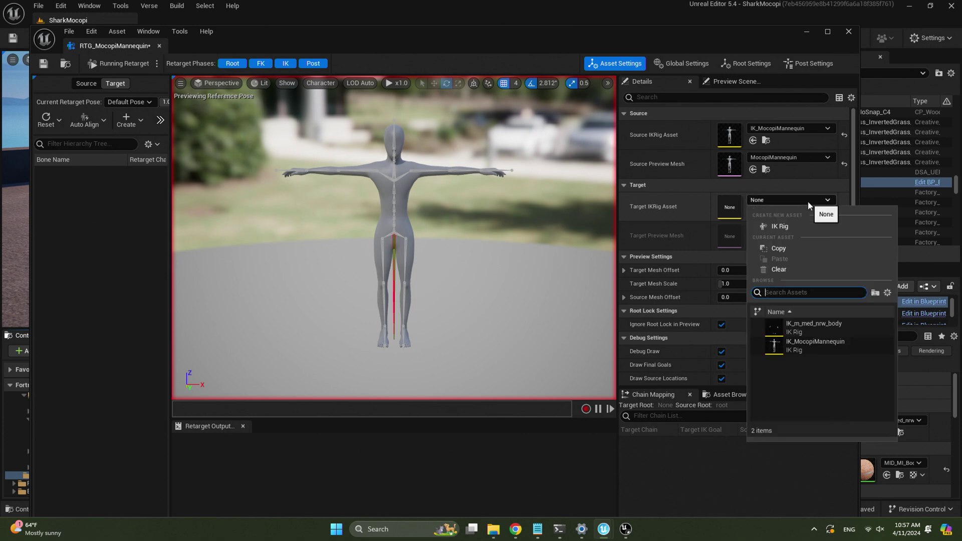
{"action": "left_click", "coordinate": [805, 326]}
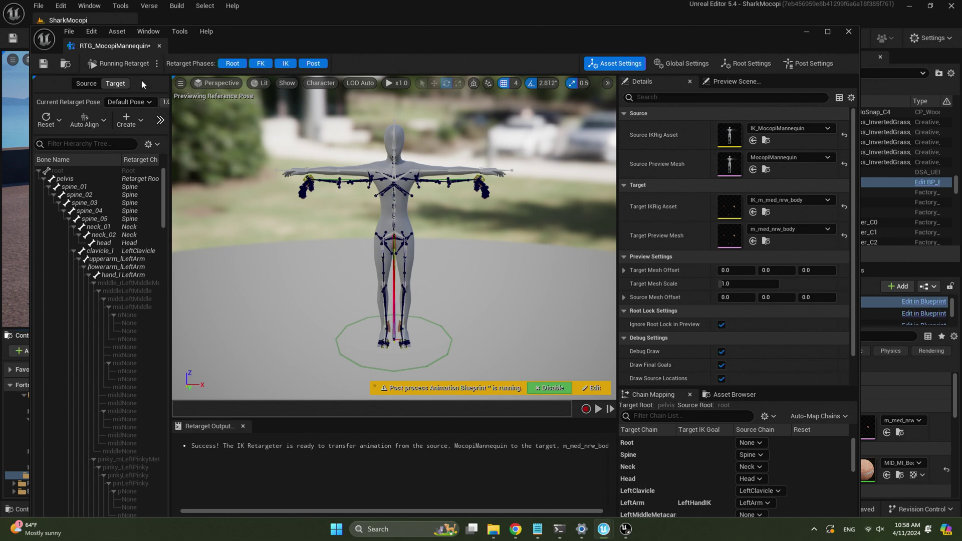
Switch the retargeter to editing the target skeleton's retarget pose.
{"action": "left_click", "coordinate": [122, 63]}
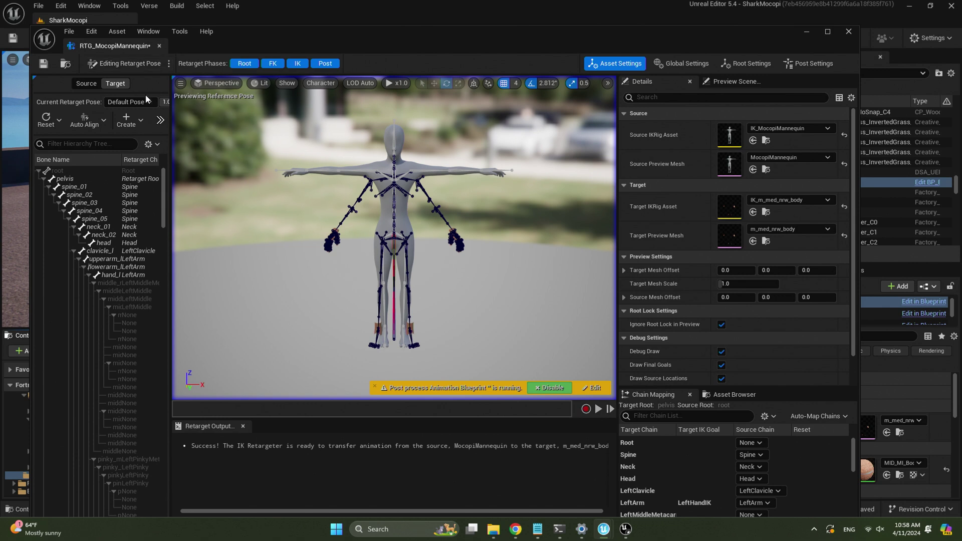
Try auto-aligning all bones of the target retarget pose, inspect the result from the side, and reset the pose.
{"action": "left_click", "coordinate": [105, 120]}
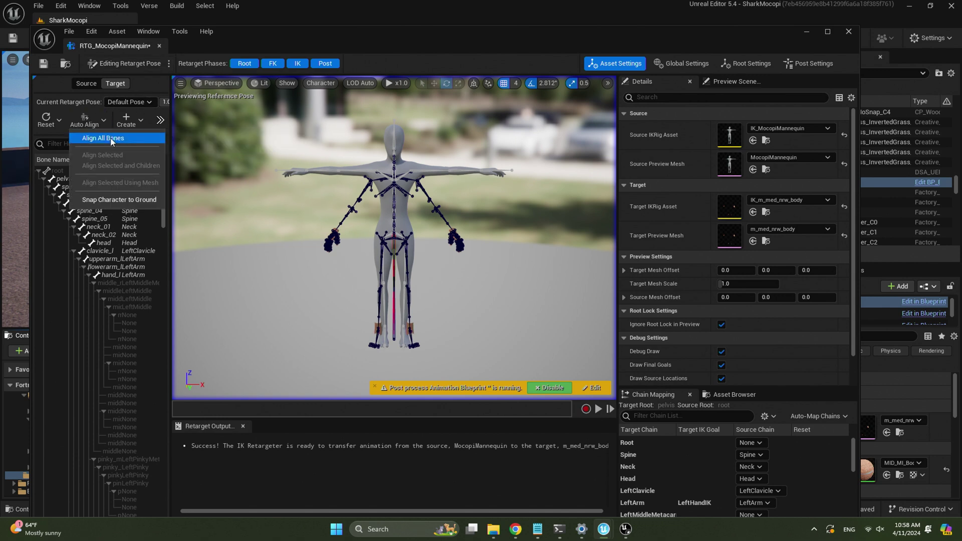
{"action": "left_click", "coordinate": [109, 138]}
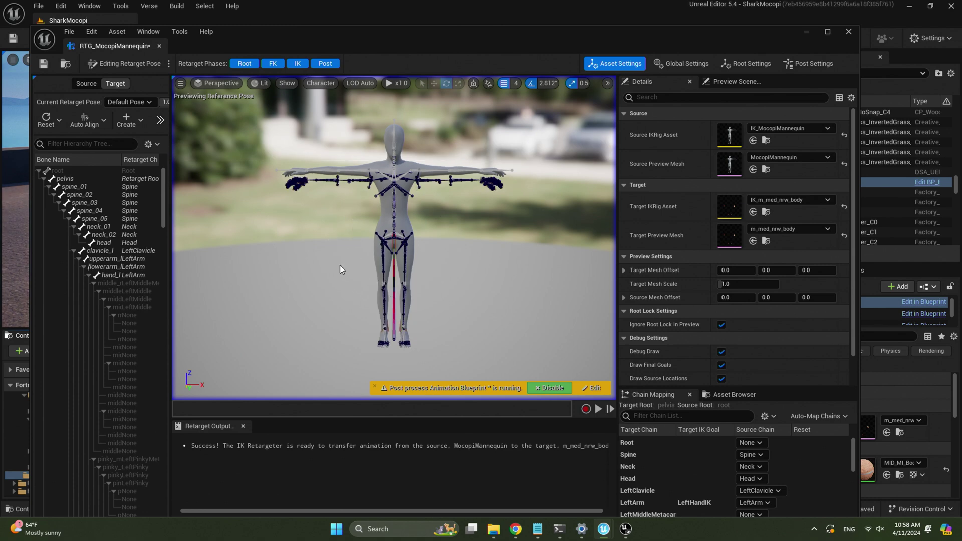
{"action": "left_click_drag", "start_coordinate": [390, 240], "coordinate": [334, 241], "text": "alt"}
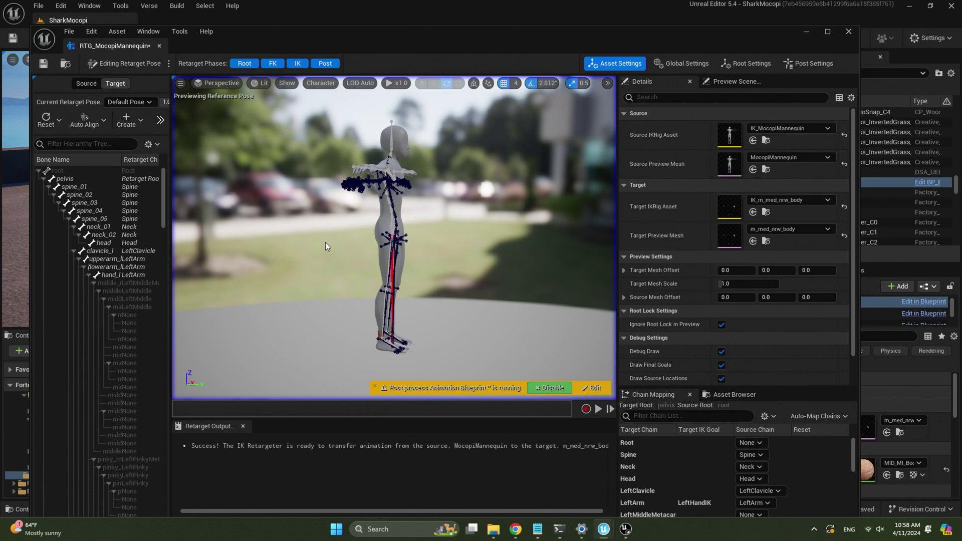
{"action": "left_click_drag", "start_coordinate": [326, 242], "coordinate": [206, 184], "text": "alt"}
{"action": "left_click", "coordinate": [103, 128]}
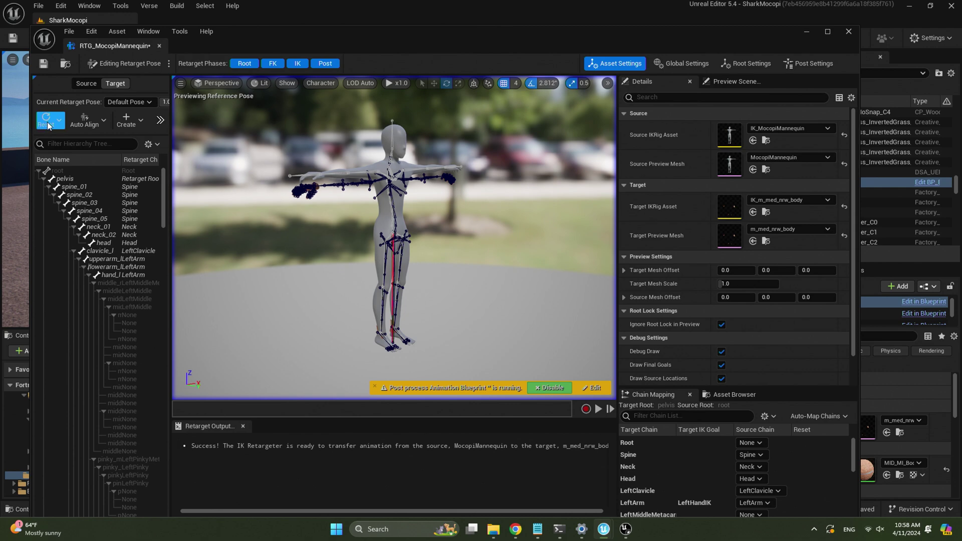
{"action": "left_click", "coordinate": [64, 155]}
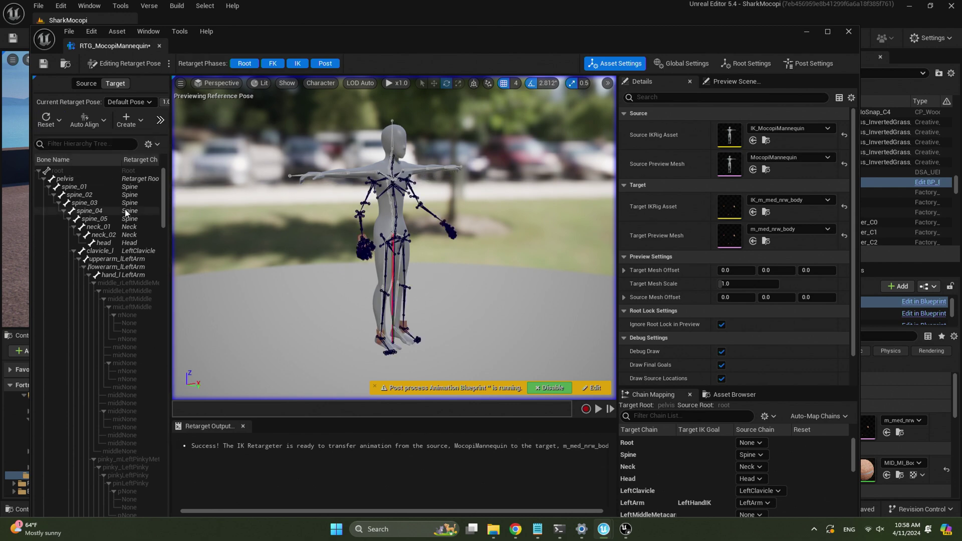
Auto-align only the target's left arm bones, from clavicle_l through hand_l, to the source skeleton.
{"action": "left_click_drag", "start_coordinate": [306, 225], "coordinate": [302, 224], "text": "alt"}
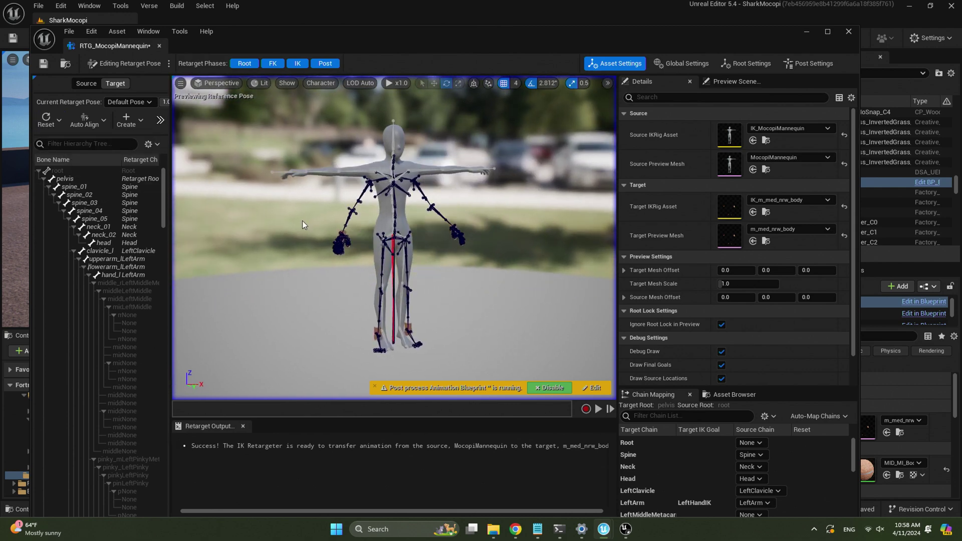
{"action": "left_click", "coordinate": [106, 252]}
{"action": "left_click", "coordinate": [109, 275], "text": "shift"}
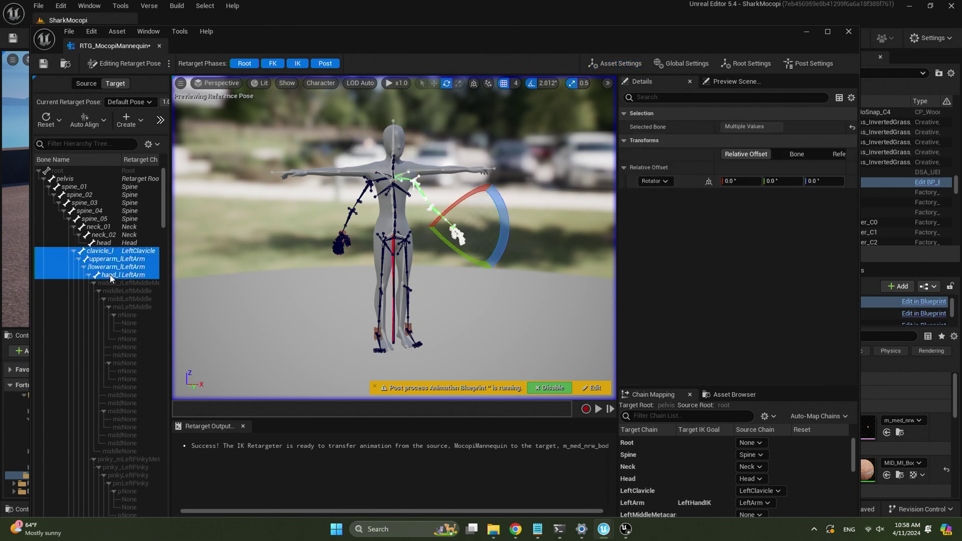
{"action": "left_click", "coordinate": [104, 120]}
{"action": "left_click", "coordinate": [106, 153]}
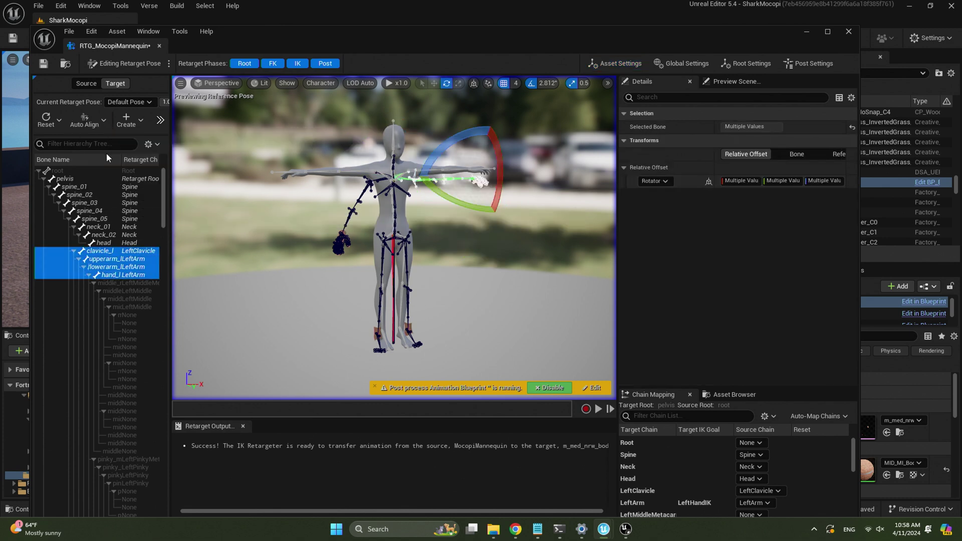
Auto-align the target's right arm bones, from clavicle_r through hand_r, using Align Selected.
{"action": "left_click", "coordinate": [74, 250]}
{"action": "left_click", "coordinate": [91, 259]}
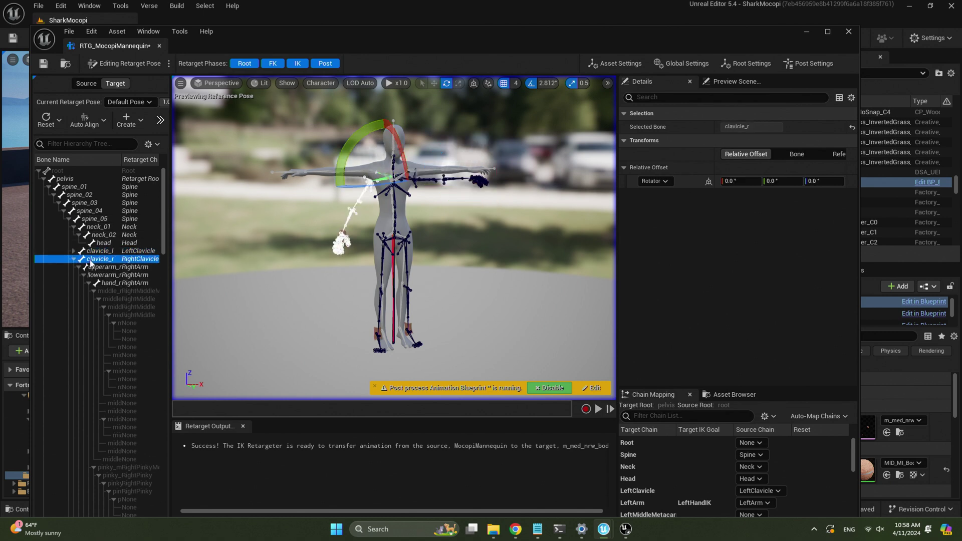
{"action": "left_click", "coordinate": [117, 282], "text": "shift"}
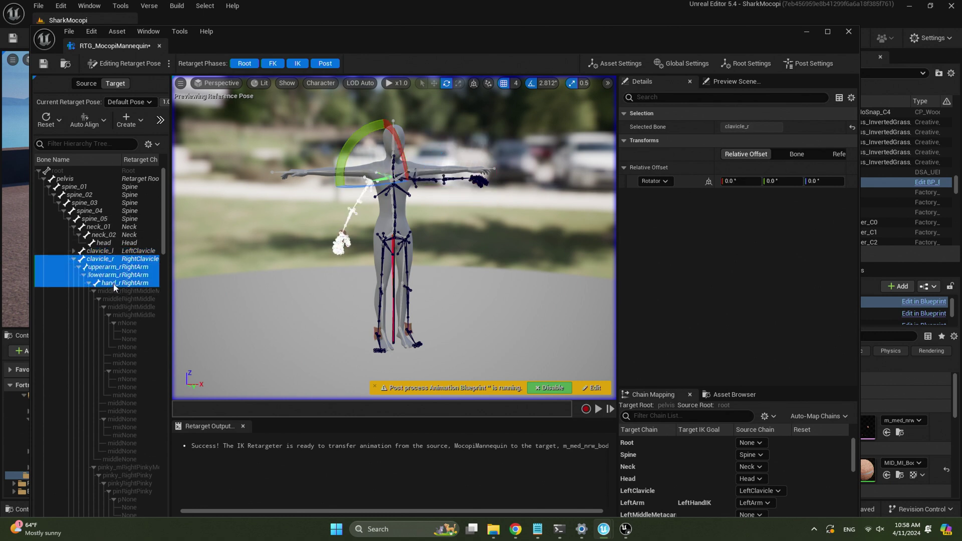
{"action": "left_click", "coordinate": [103, 120]}
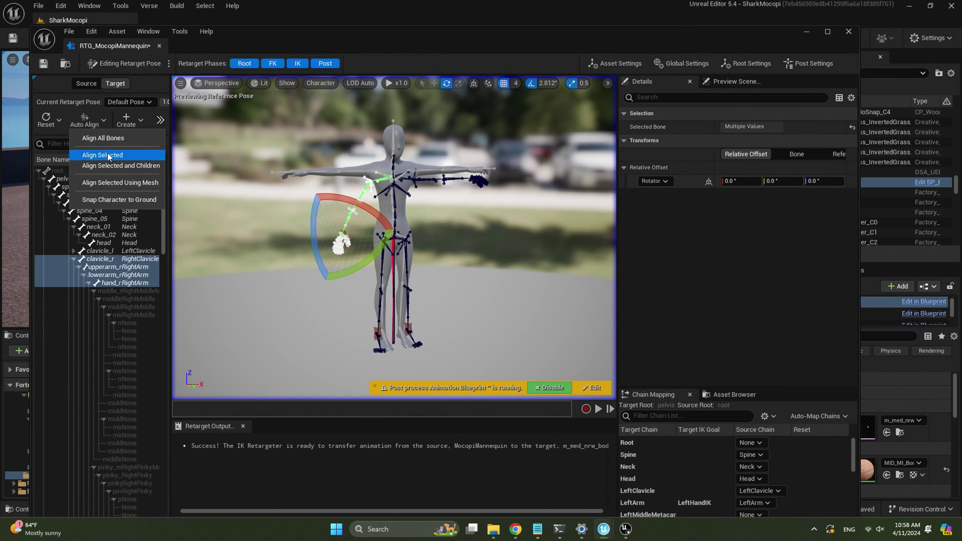
{"action": "left_click", "coordinate": [106, 155]}
Auto-align the target's left leg bones, from thigh_l through ball_l, using Align Selected.
{"action": "left_click", "coordinate": [74, 258]}
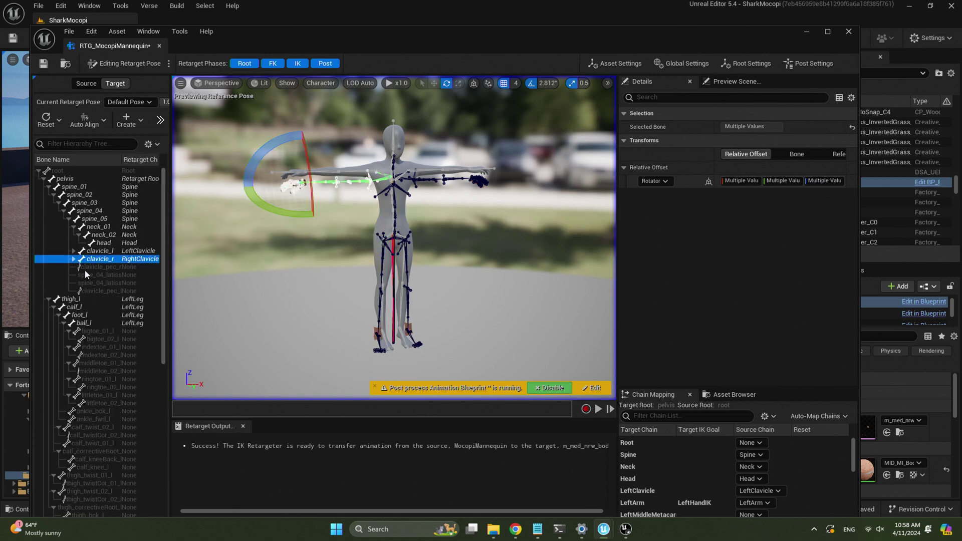
{"action": "left_click", "coordinate": [81, 300]}
{"action": "left_click", "coordinate": [93, 321], "text": "shift"}
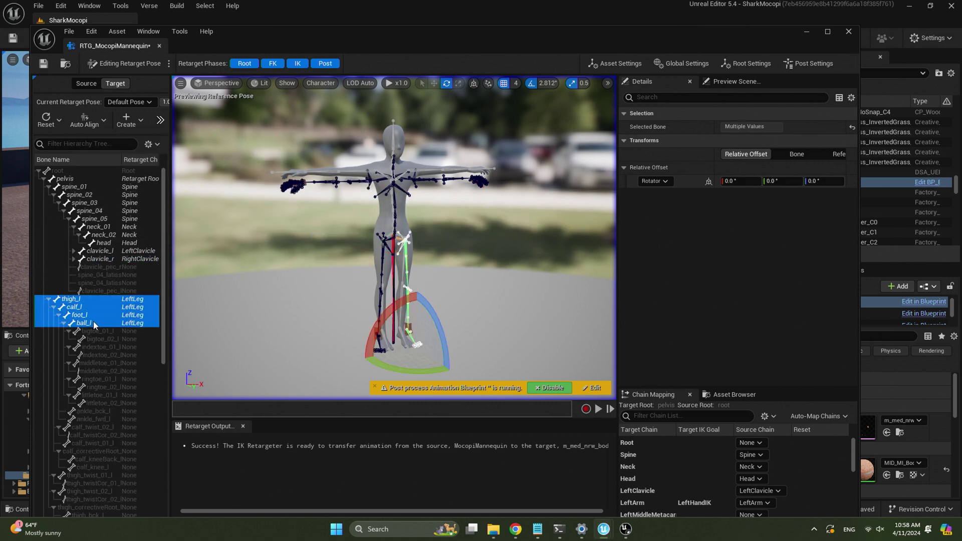
{"action": "left_click", "coordinate": [105, 121]}
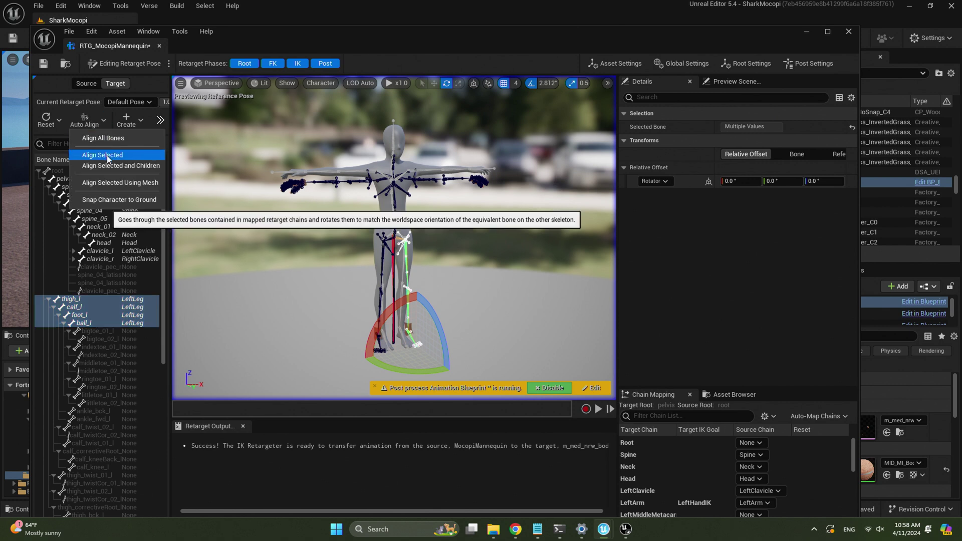
{"action": "left_click", "coordinate": [106, 155]}
Auto-align the target's right leg bones, from thigh_r through ball_r, using Align Selected.
{"action": "left_click", "coordinate": [49, 299]}
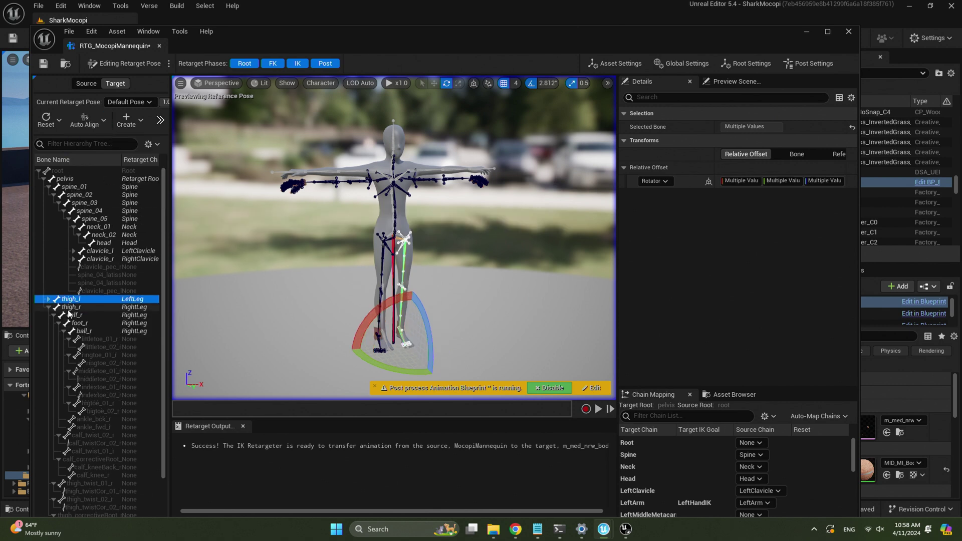
{"action": "left_click", "coordinate": [72, 307]}
{"action": "left_click", "coordinate": [84, 330], "text": "shift"}
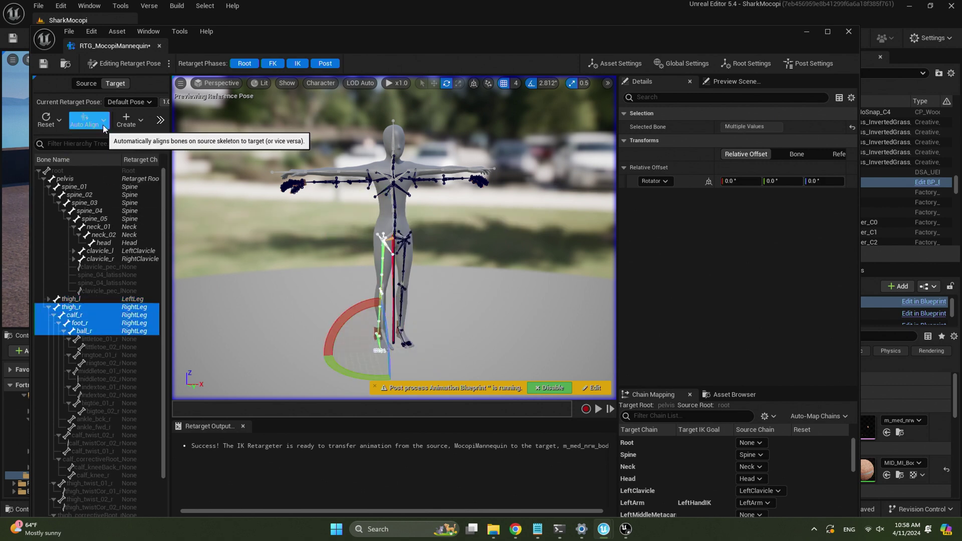
{"action": "left_click", "coordinate": [104, 120]}
{"action": "left_click", "coordinate": [105, 156]}
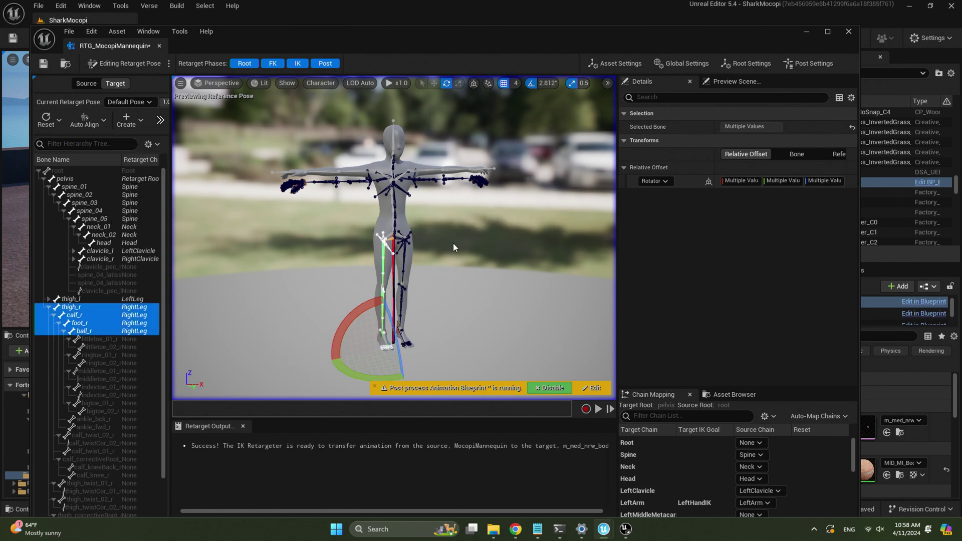
Check the aligned retarget pose, then save and close RTG_MocopiMannequin.
{"action": "mouse_move", "coordinate": [452, 243]}
{"action": "left_mouse_down"}
{"action": "mouse_move", "coordinate": [500, 244]}
{"action": "mouse_move", "coordinate": [452, 242]}
{"action": "left_mouse_up"}
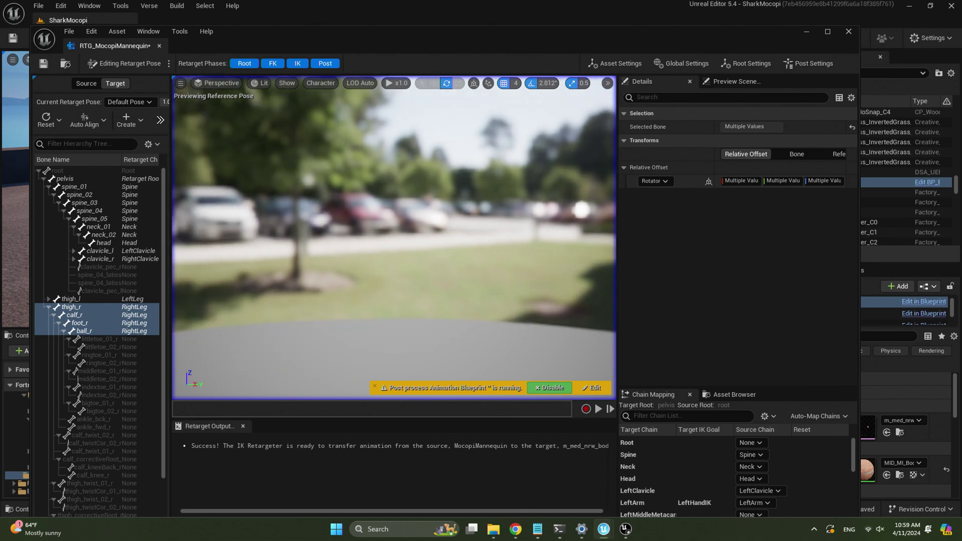
{"action": "key", "text": "f"}
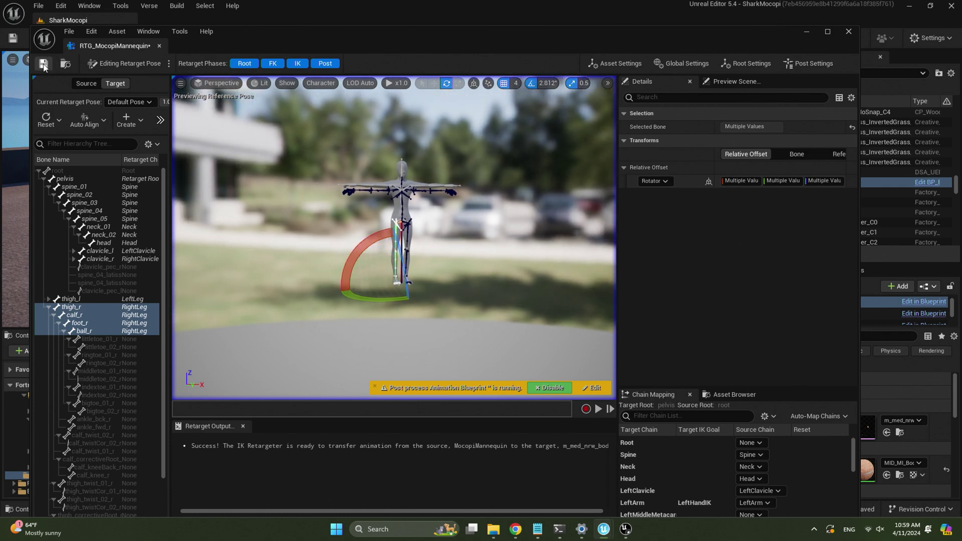
{"action": "left_click", "coordinate": [159, 47]}
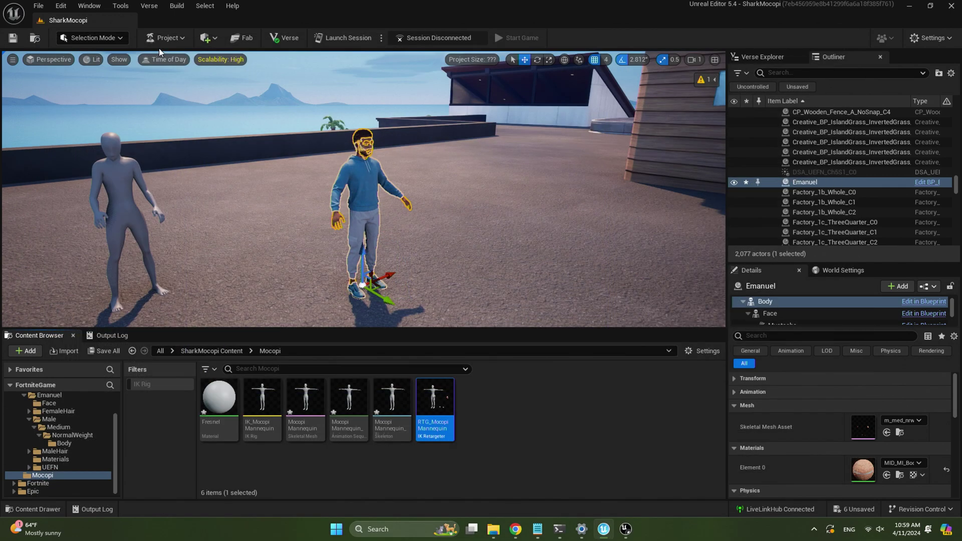
Add a Retarget Component to the Emanuel MetaHuman in the level.
{"action": "key", "text": "f"}
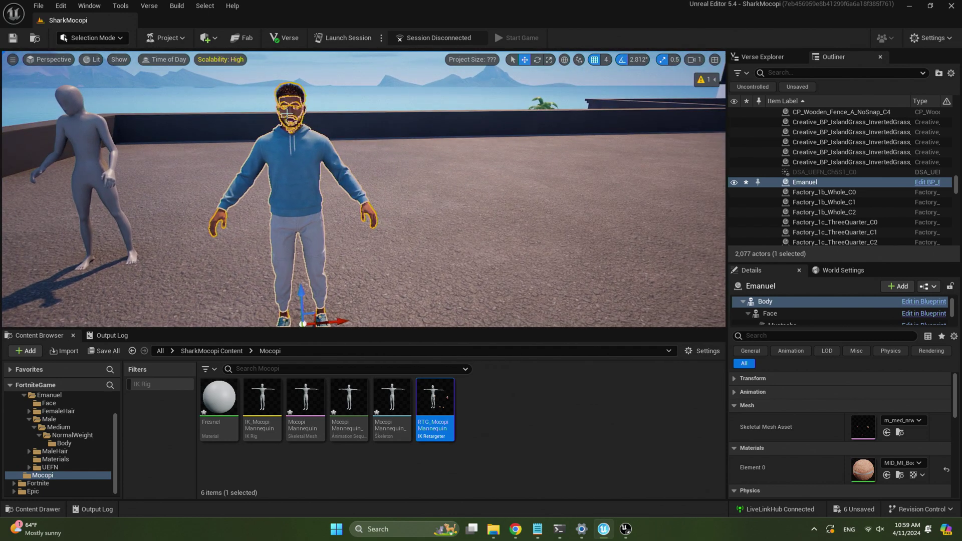
{"action": "left_click", "coordinate": [897, 289]}
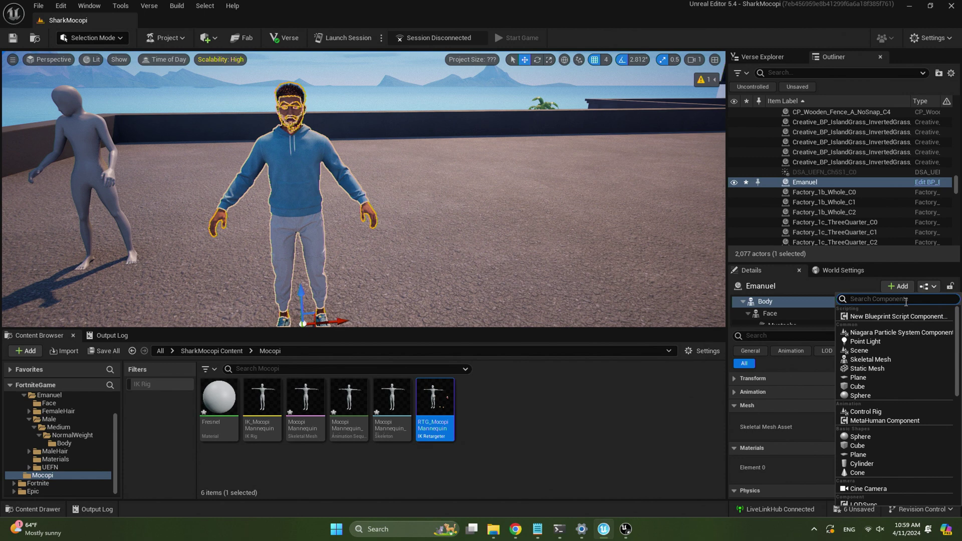
{"action": "type", "text": "retarge"}
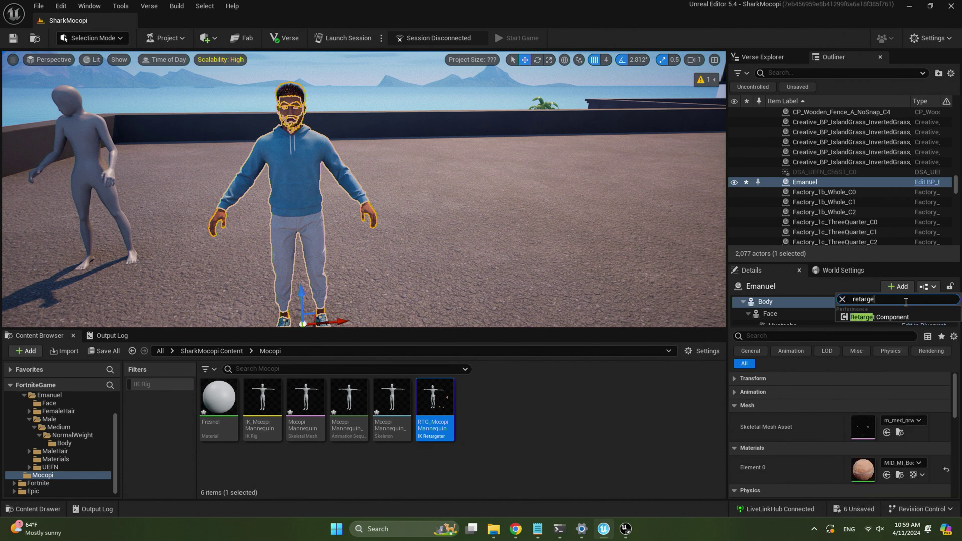
{"action": "left_click", "coordinate": [904, 316]}
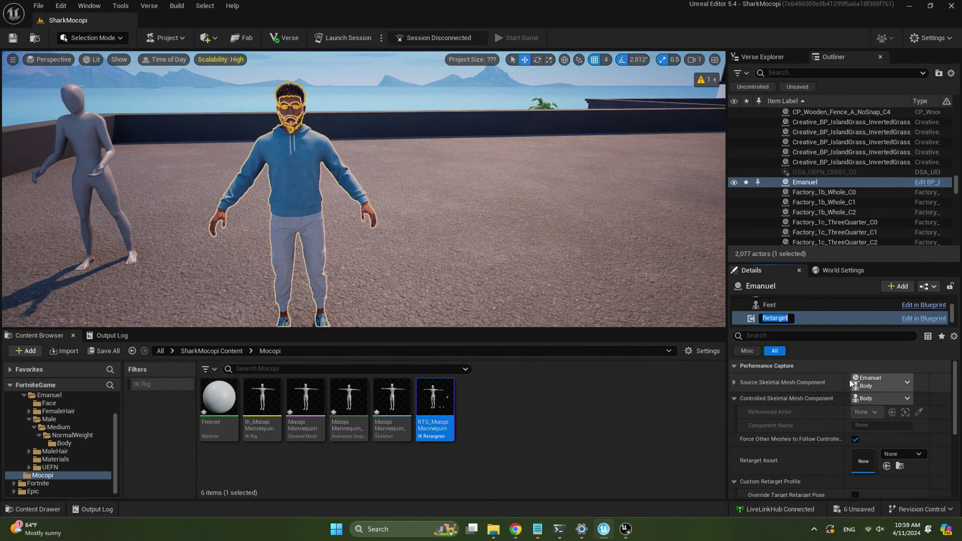
Set Emanuel's Retarget component to use MocopiMannequin's SkeletalMeshComponent as source and RTG_MocopiMannequin as Retarget Asset.
{"action": "left_click", "coordinate": [907, 382]}
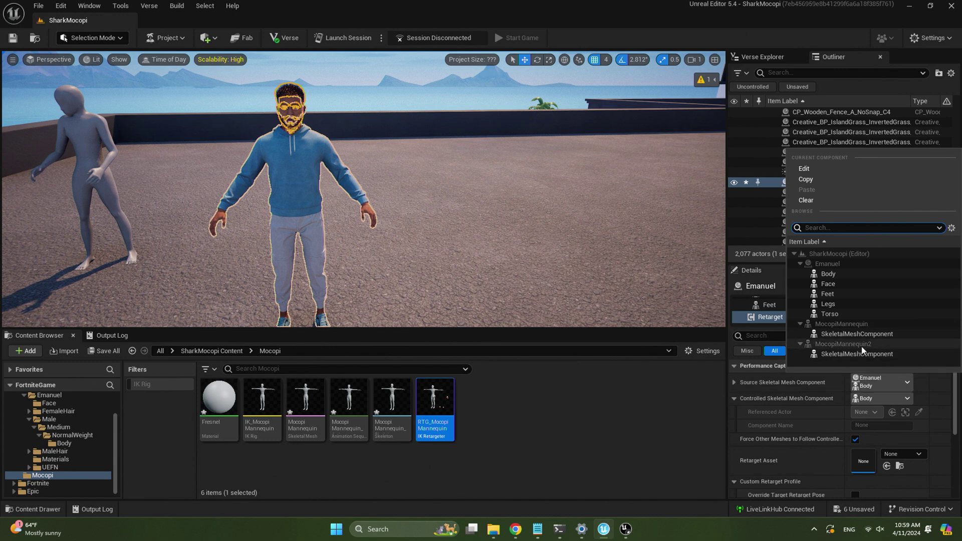
{"action": "left_click", "coordinate": [842, 334]}
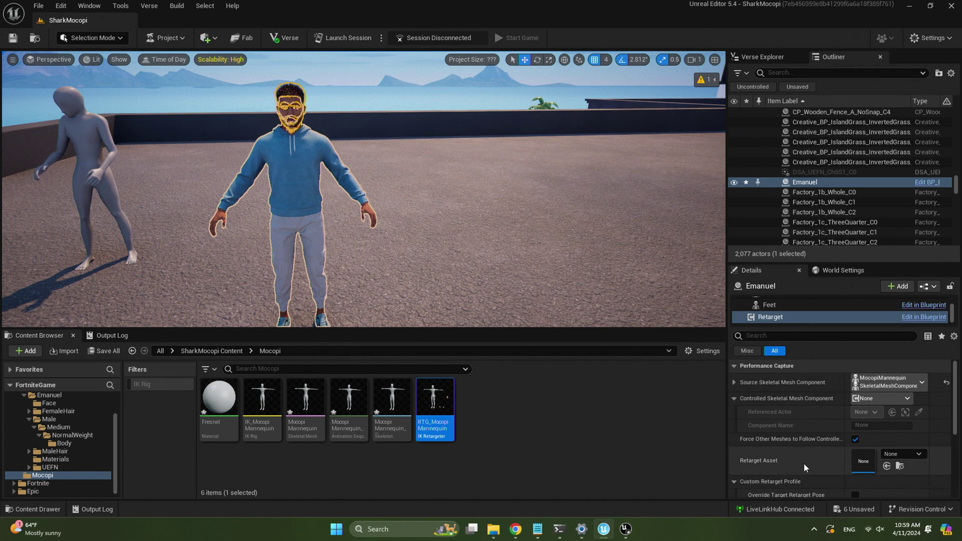
{"action": "left_click", "coordinate": [910, 455]}
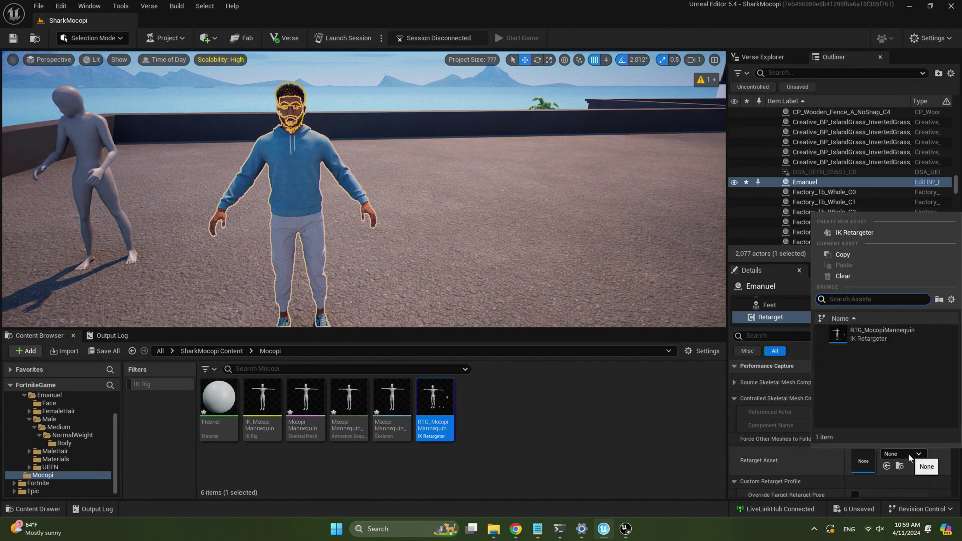
{"action": "left_click", "coordinate": [882, 338]}
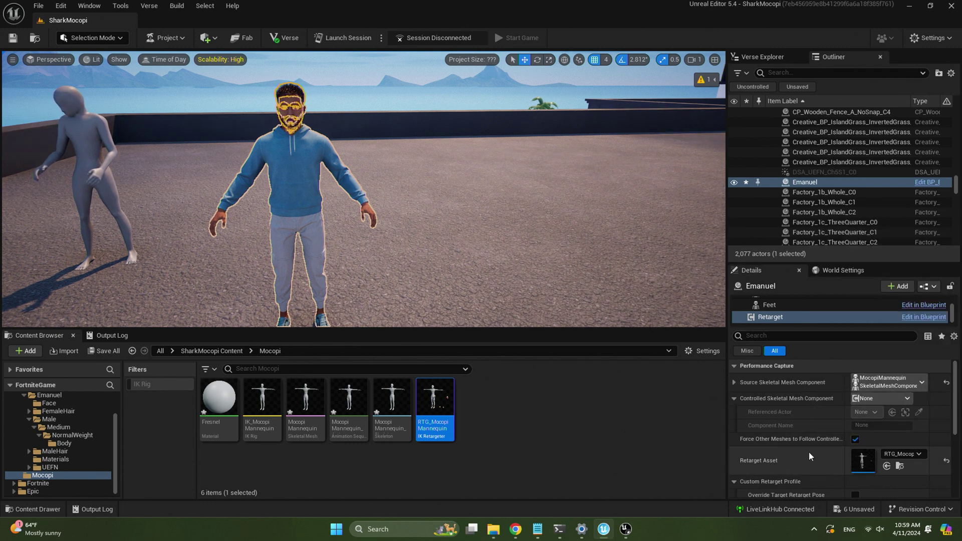
Change the Retarget component's Source Skeletal Mesh Component to the SkeletalMeshComponent of MocopiMannequin2.
{"action": "left_click", "coordinate": [921, 382]}
{"action": "left_click", "coordinate": [888, 354]}
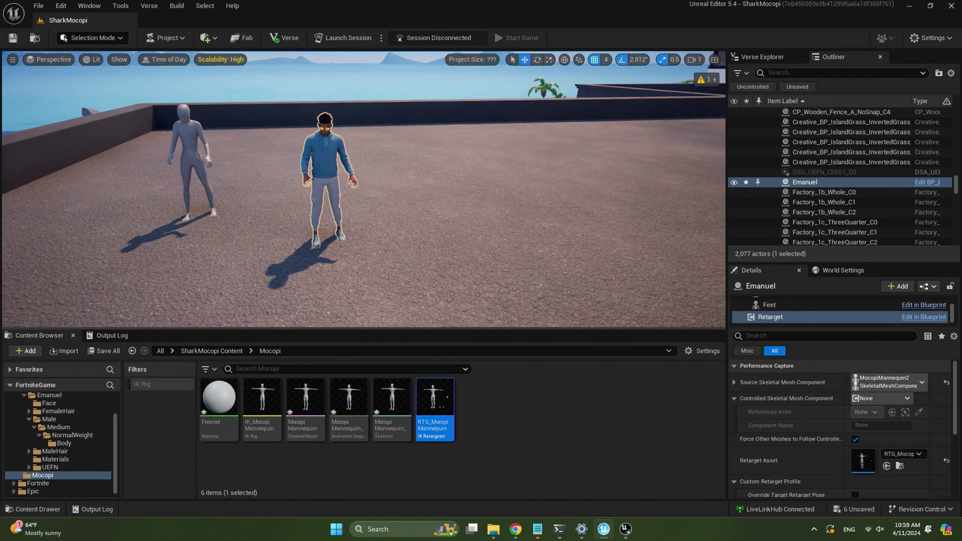
{"action": "left_click", "coordinate": [921, 383]}
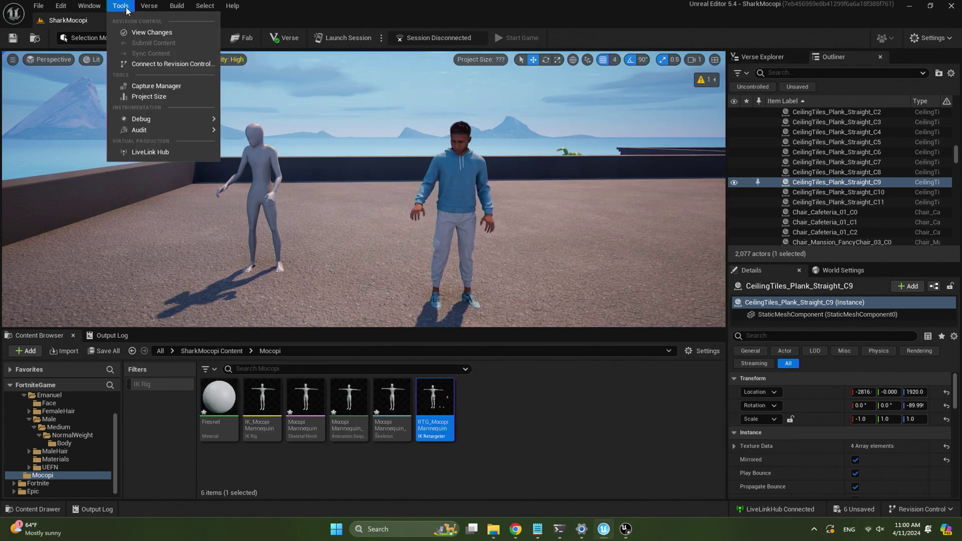
Open the Take Recorder and place its window over the level viewport.
{"action": "mouse_move", "coordinate": [100, 9]}
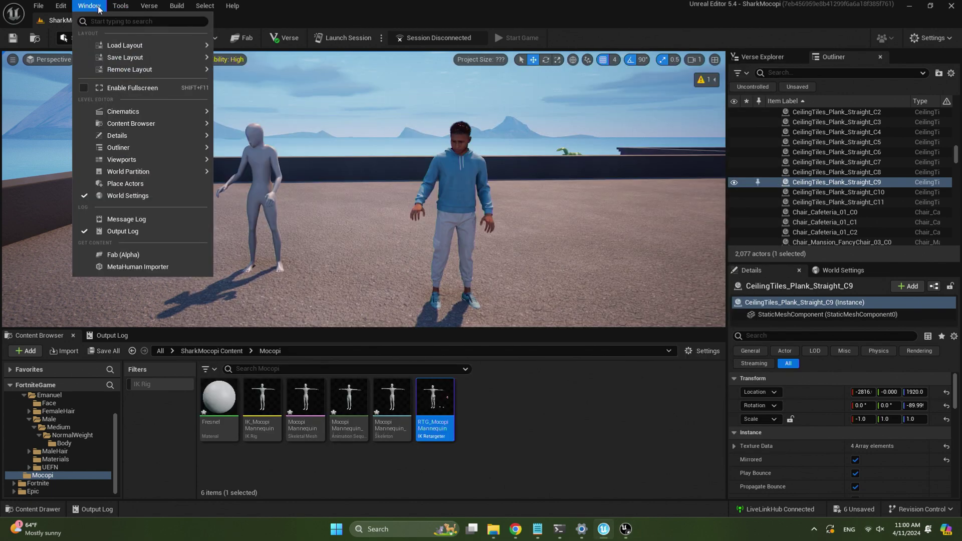
{"action": "mouse_move", "coordinate": [140, 107]}
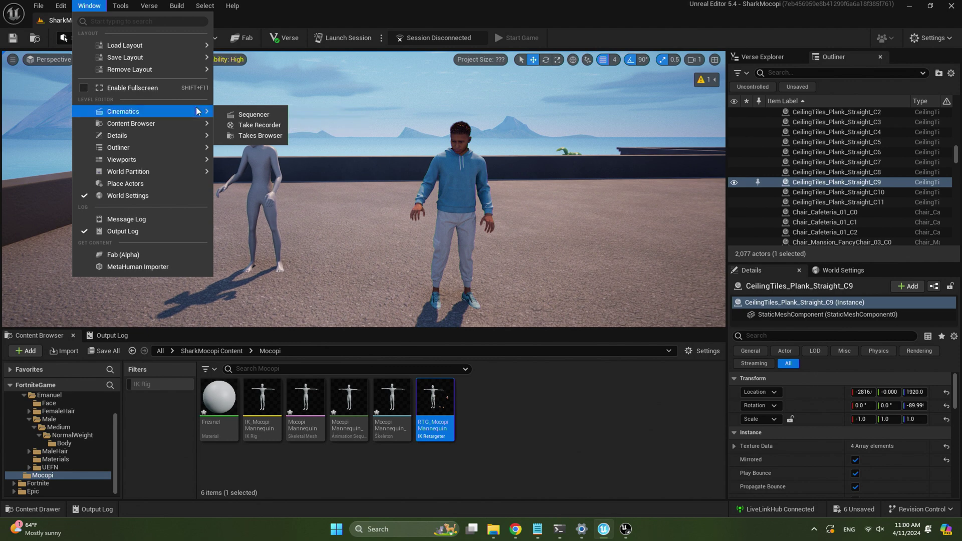
{"action": "left_click", "coordinate": [258, 123]}
{"action": "left_click_drag", "start_coordinate": [392, 143], "coordinate": [269, 70]}
{"action": "left_click_drag", "start_coordinate": [48, 65], "coordinate": [93, 123]}
{"action": "left_click_drag", "start_coordinate": [199, 124], "coordinate": [195, 118]}
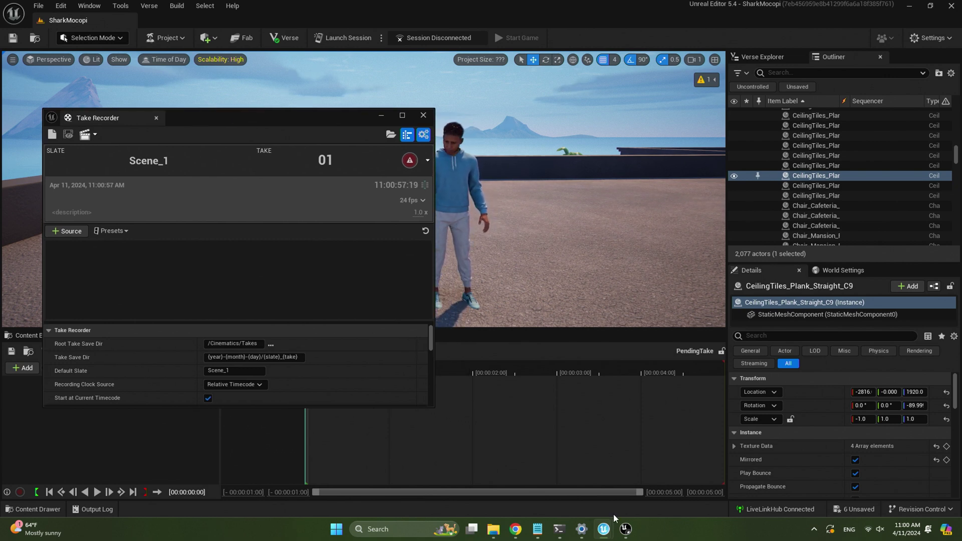
Switch to LiveLink Hub, shrink its window beside the Take Recorder, and enable the timecode source.
{"action": "left_click", "coordinate": [625, 529]}
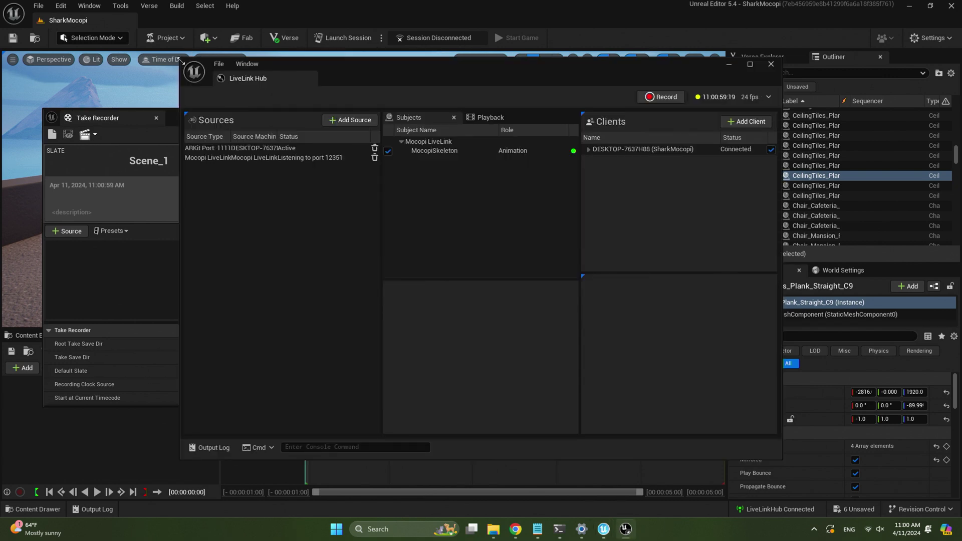
{"action": "left_click_drag", "start_coordinate": [181, 59], "coordinate": [302, 97]}
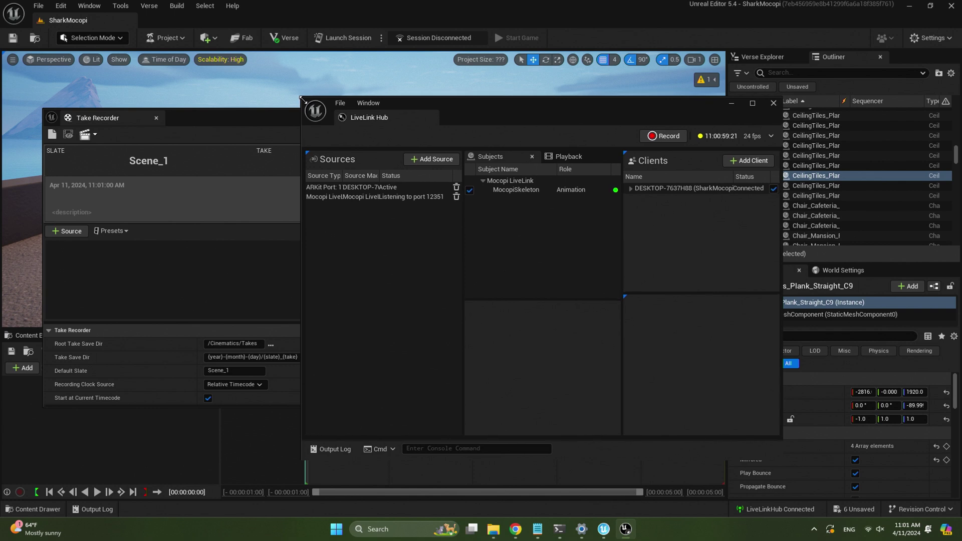
{"action": "left_click", "coordinate": [769, 134]}
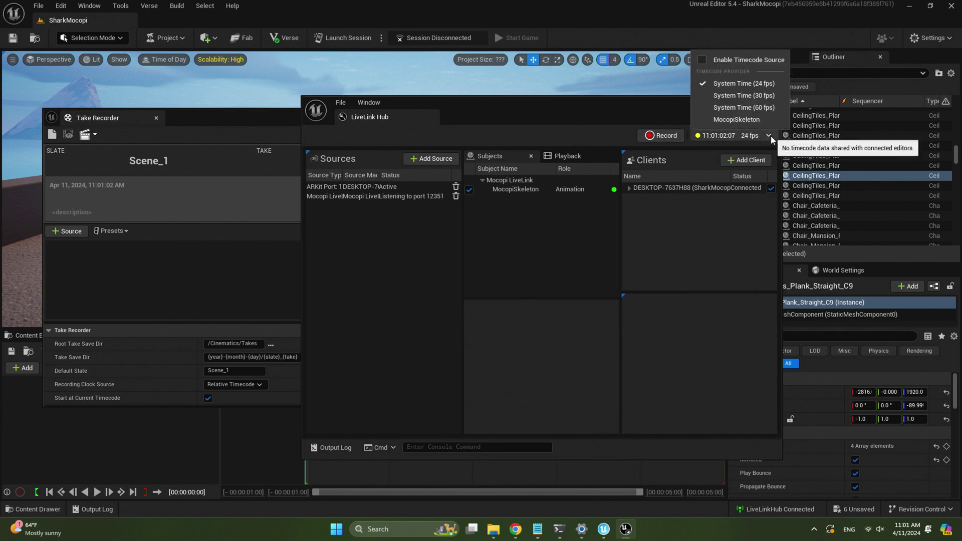
{"action": "left_click", "coordinate": [722, 59]}
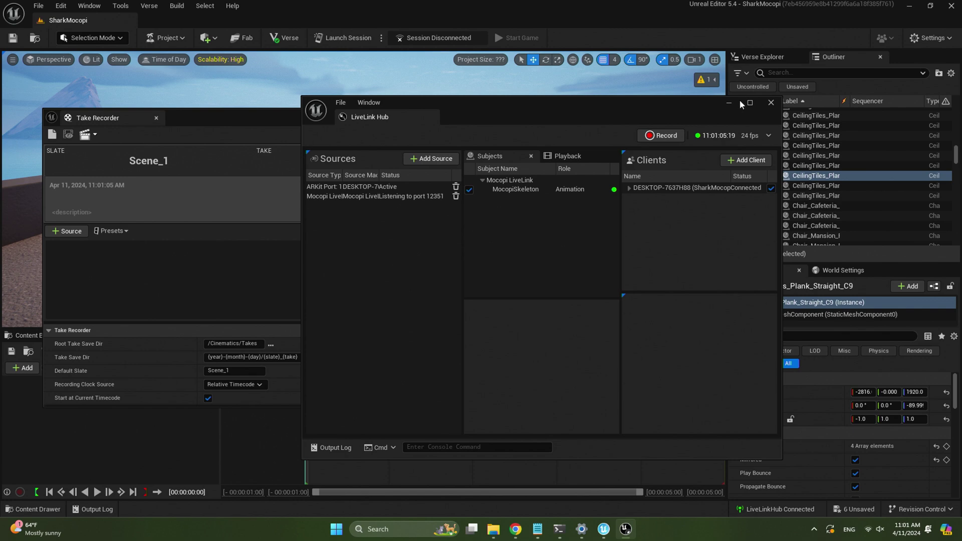
Arrange the Take Recorder and LiveLink Hub windows side by side and set the timecode provider to System Time (30 fps).
{"action": "left_click", "coordinate": [267, 120]}
{"action": "left_click_drag", "start_coordinate": [267, 121], "coordinate": [234, 121]}
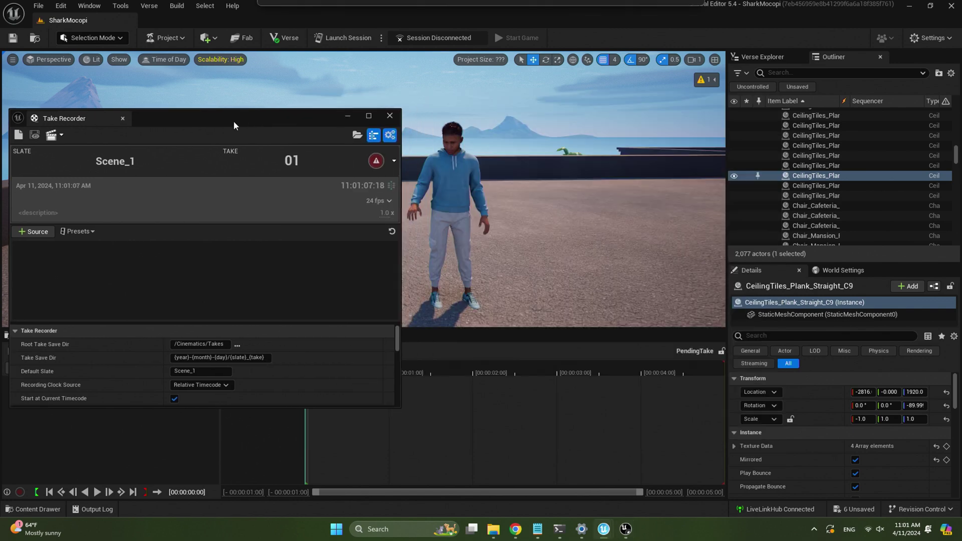
{"action": "key", "text": "alt+Tab"}
{"action": "left_click", "coordinate": [374, 188]}
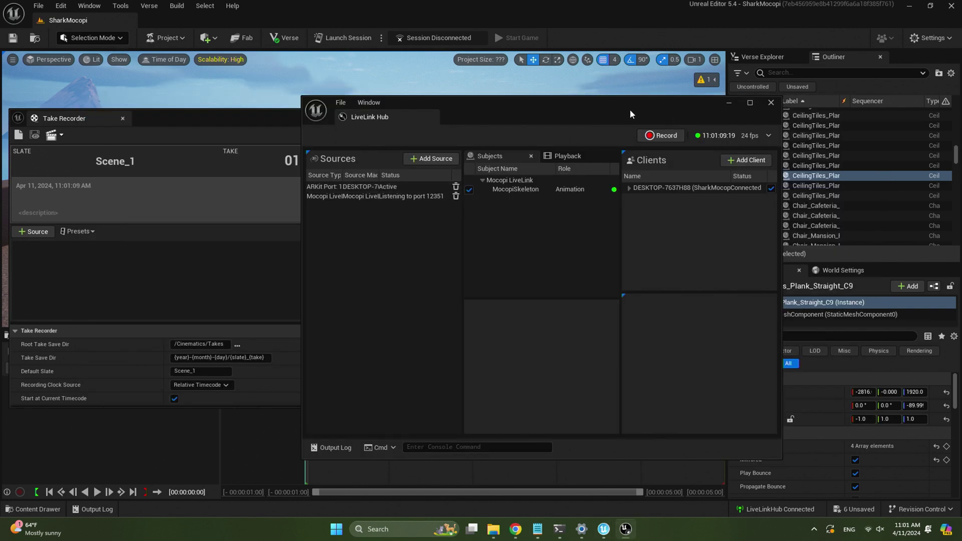
{"action": "left_click_drag", "start_coordinate": [629, 109], "coordinate": [745, 102]}
{"action": "left_click", "coordinate": [884, 129]}
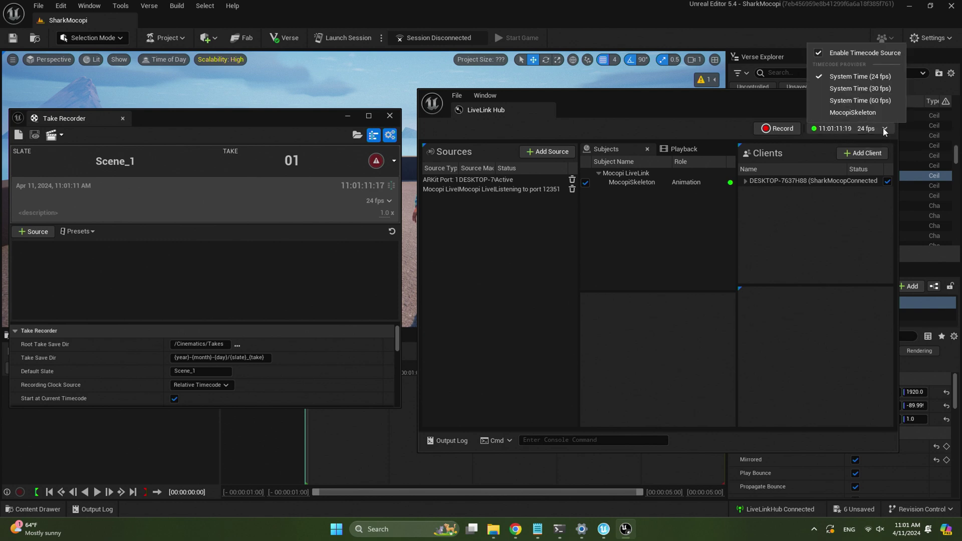
{"action": "left_click", "coordinate": [877, 91]}
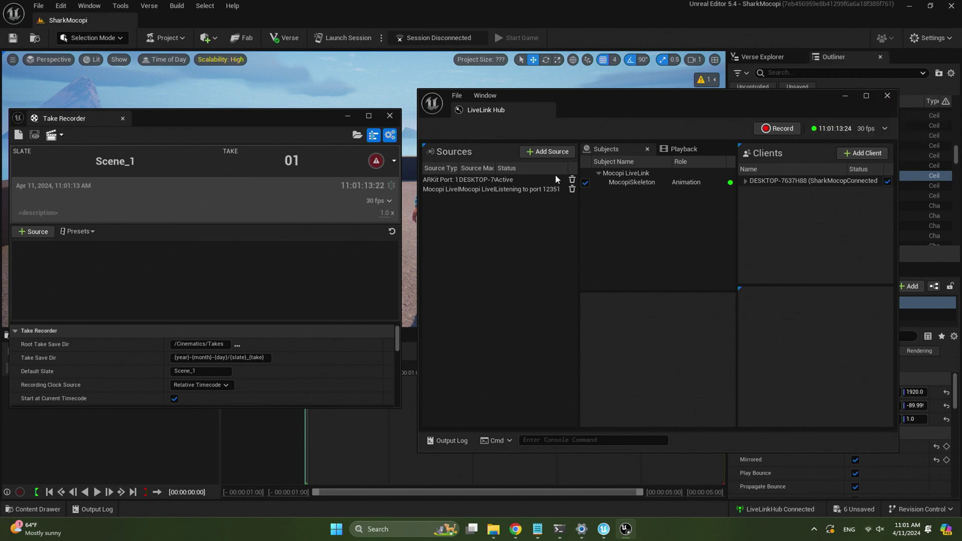
Try System Time (60 fps) as the LiveLink Hub timecode provider.
{"action": "left_click", "coordinate": [870, 128]}
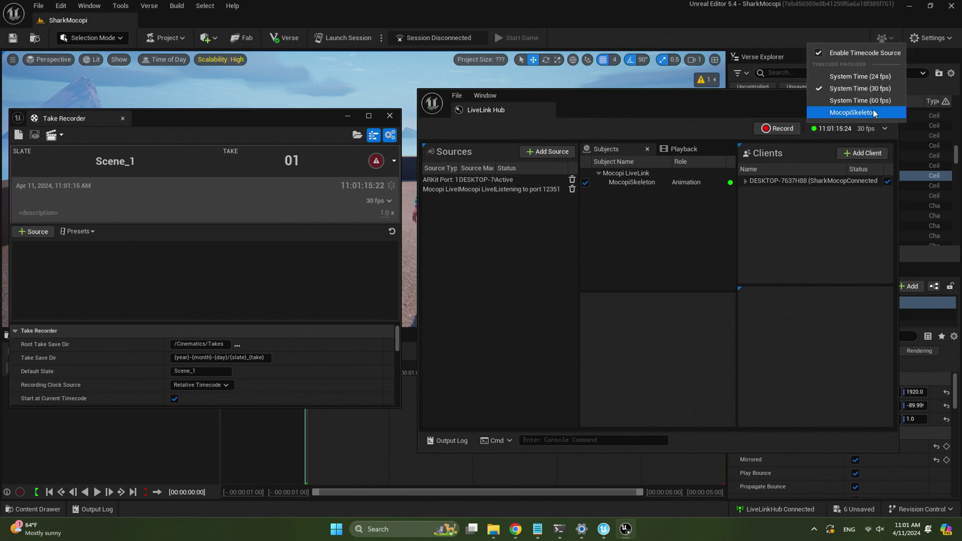
{"action": "left_click", "coordinate": [872, 99]}
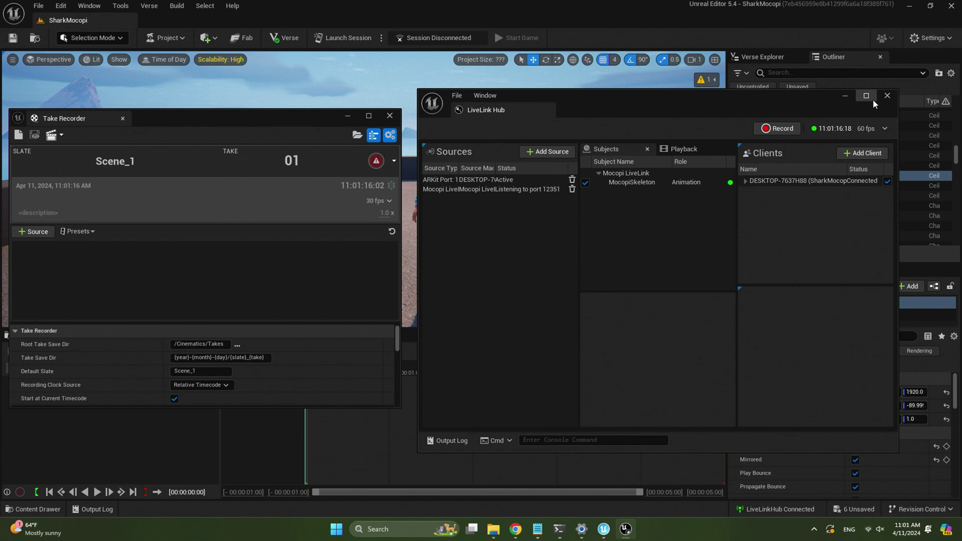
{"action": "left_click", "coordinate": [885, 130]}
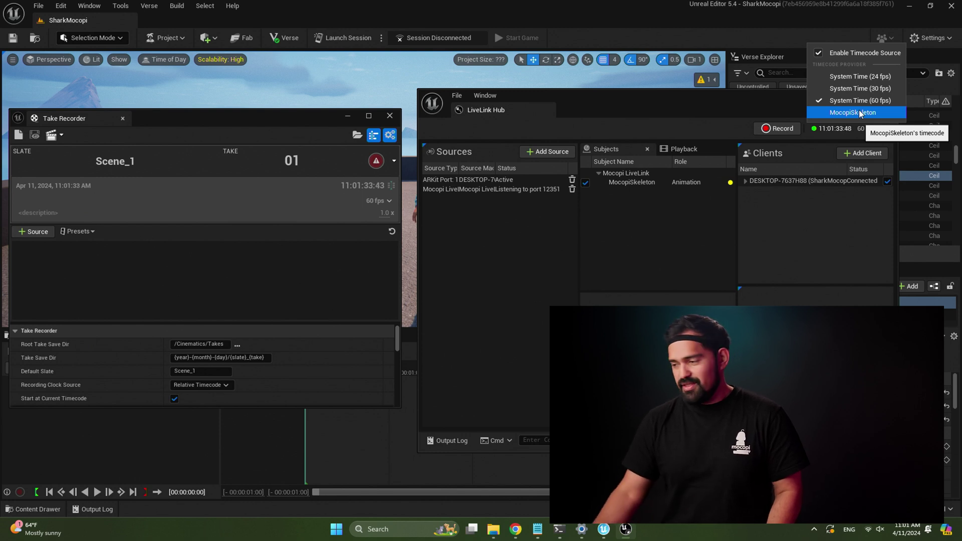
{"action": "left_click", "coordinate": [785, 113]}
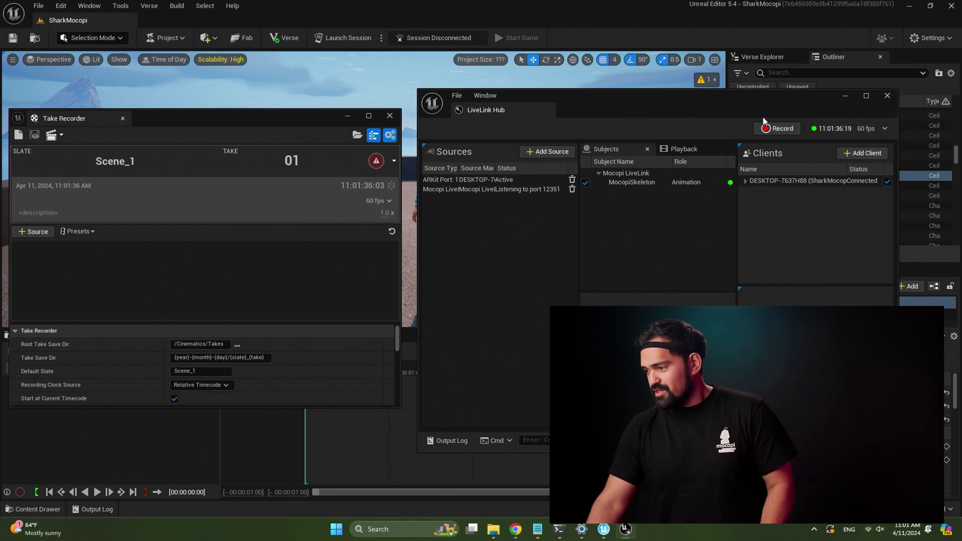
Return the LiveLink Hub timecode provider to System Time (30 fps).
{"action": "left_click", "coordinate": [865, 125]}
{"action": "left_click", "coordinate": [862, 89]}
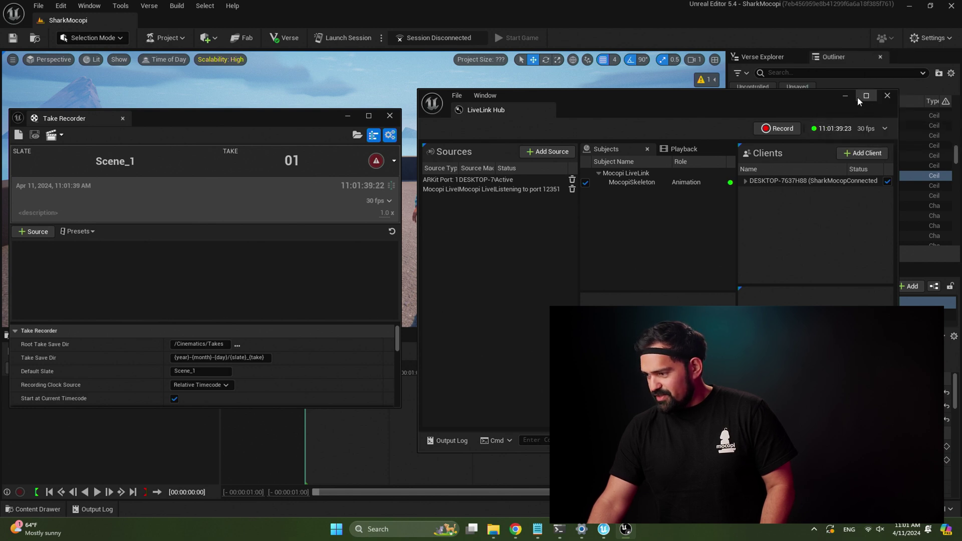
{"action": "left_click", "coordinate": [832, 98]}
Select the Emanuel MetaHuman in the level and add it to the Take Recorder as an actor source.
{"action": "left_click_drag", "start_coordinate": [258, 120], "coordinate": [250, 138]}
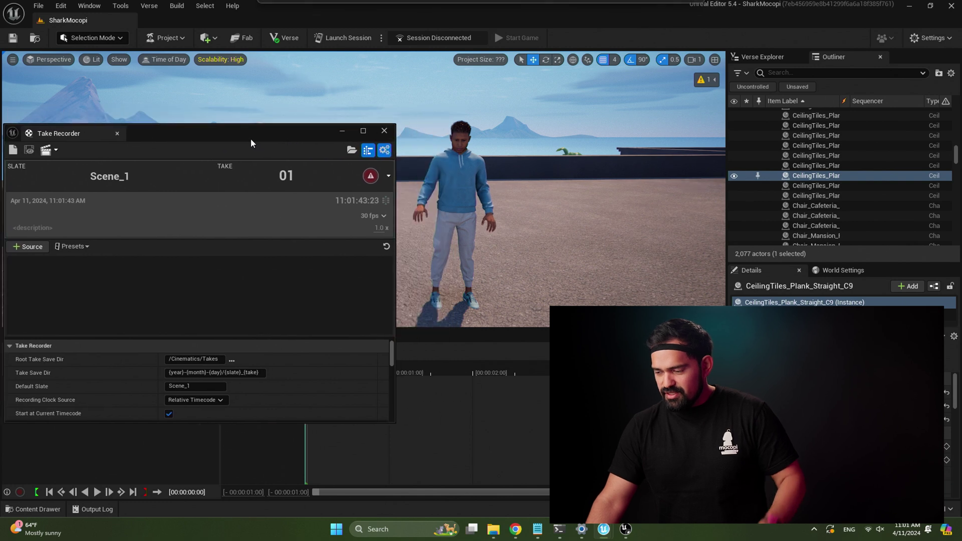
{"action": "left_click_drag", "start_coordinate": [167, 134], "coordinate": [222, 122]}
{"action": "left_click", "coordinate": [82, 233]}
{"action": "mouse_move", "coordinate": [106, 262]}
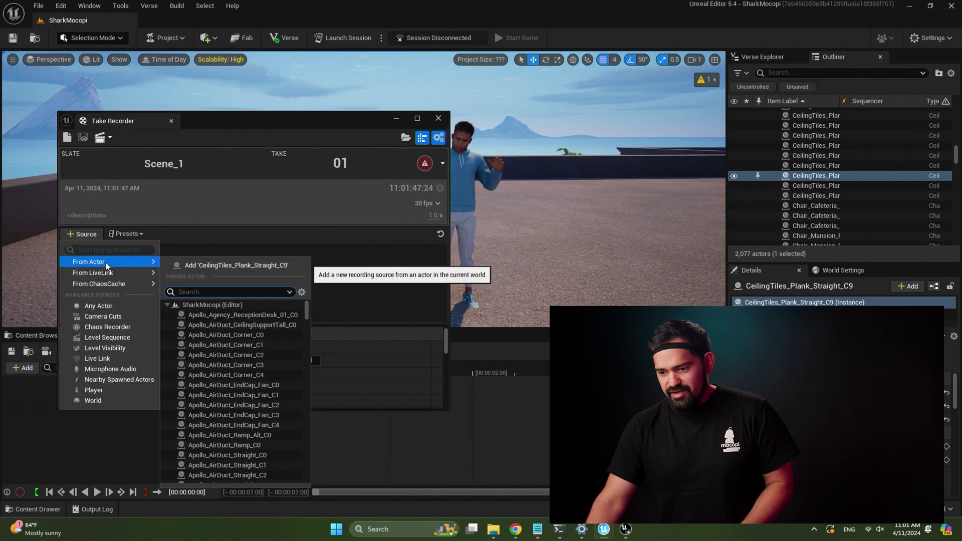
{"action": "left_click", "coordinate": [468, 166]}
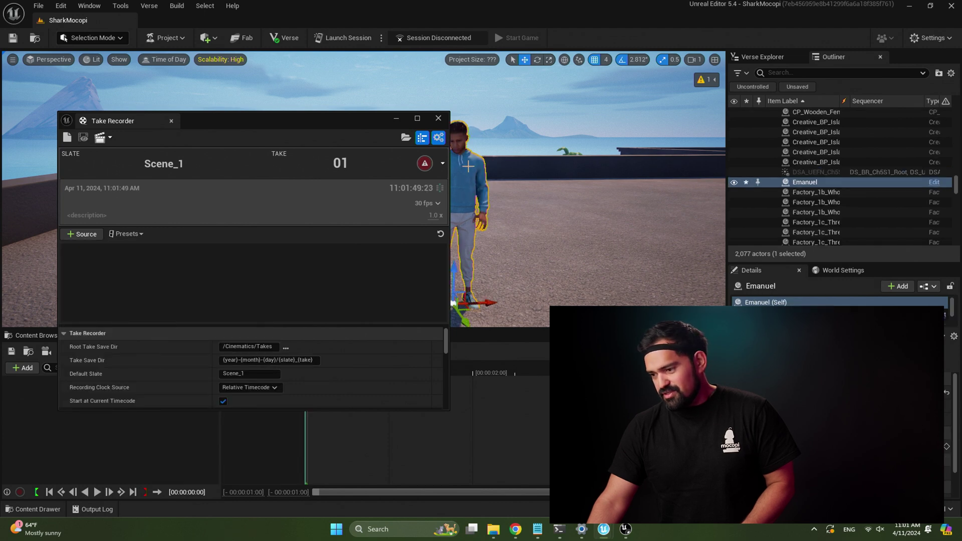
{"action": "left_click", "coordinate": [91, 238]}
{"action": "mouse_move", "coordinate": [102, 262]}
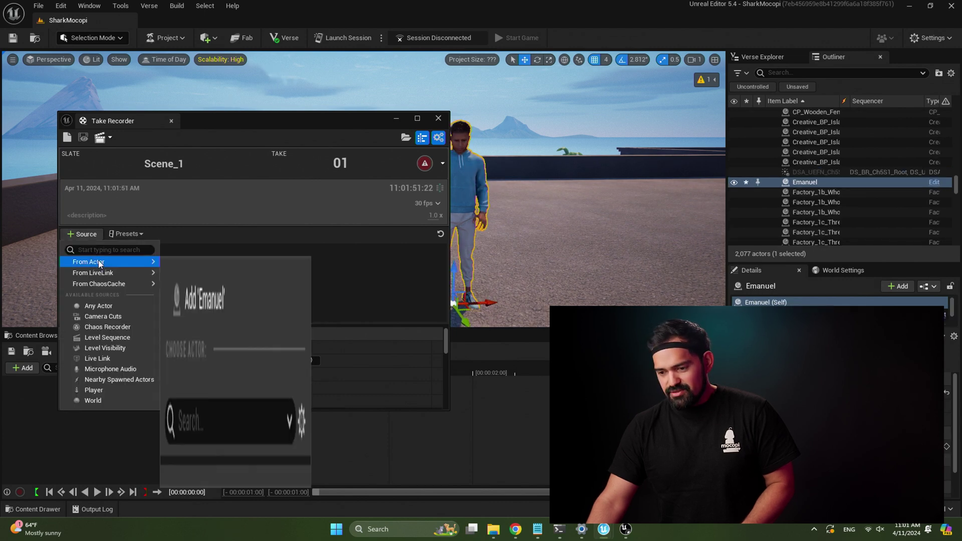
{"action": "left_click", "coordinate": [211, 266]}
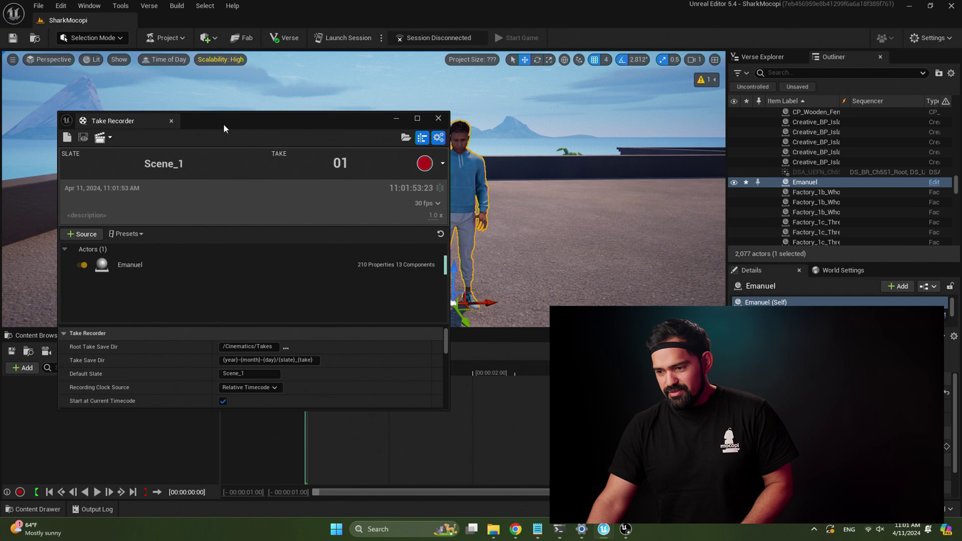
Move the Take Recorder clear of Emanuel, then record and stop take 01 of Scene_1.
{"action": "left_click_drag", "start_coordinate": [224, 124], "coordinate": [179, 124]}
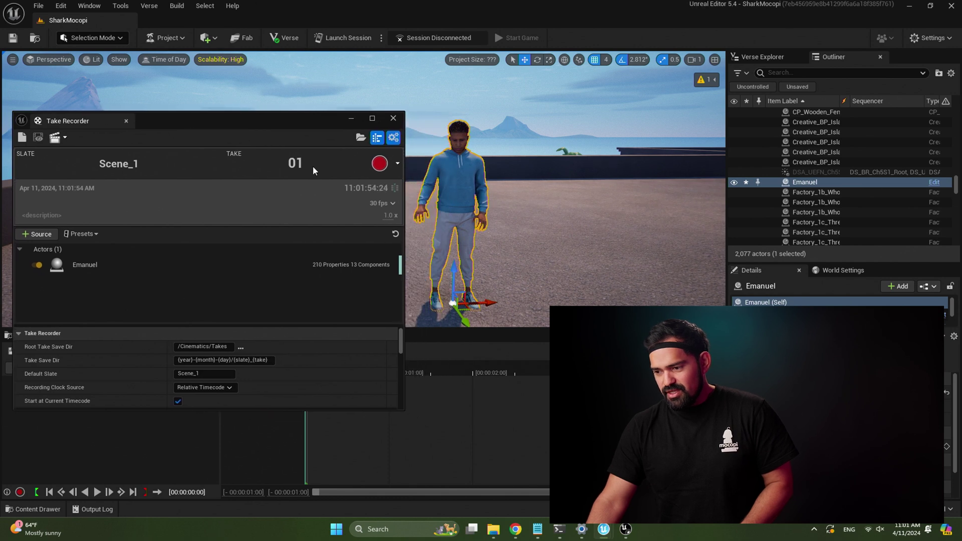
{"action": "left_click", "coordinate": [379, 164]}
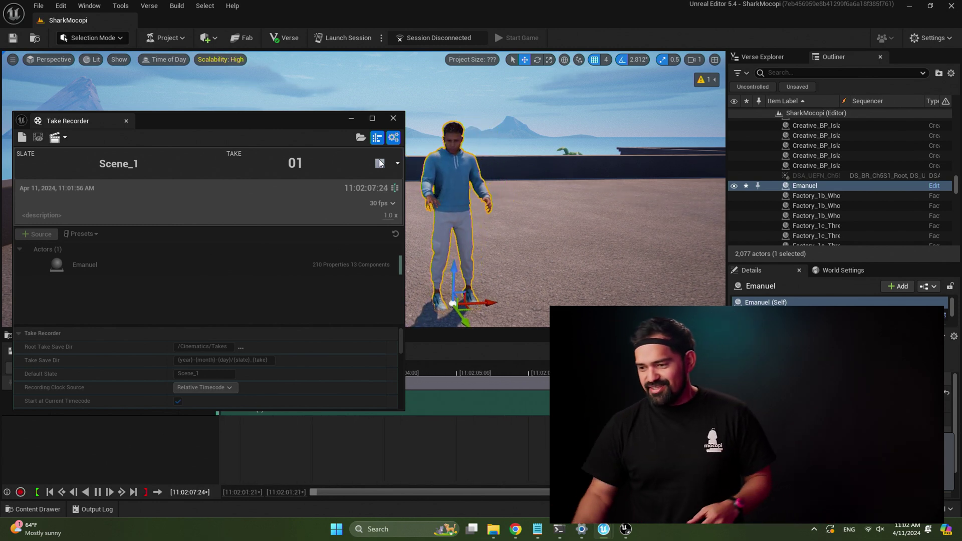
{"action": "left_click", "coordinate": [379, 164]}
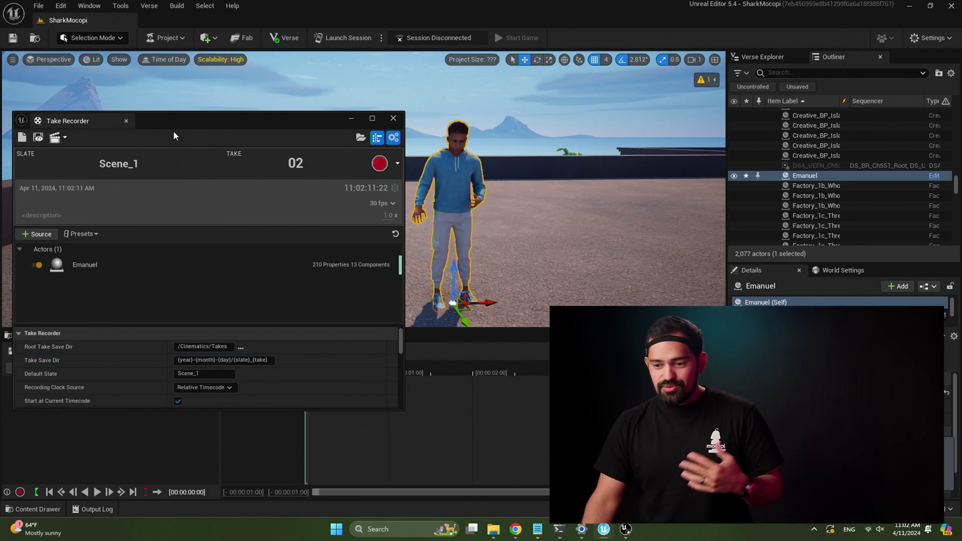
Review the recorded Scene_1 take 01 by playing it back in Sequencer, and close the Take Recorder.
{"action": "left_click_drag", "start_coordinate": [176, 119], "coordinate": [207, 114]}
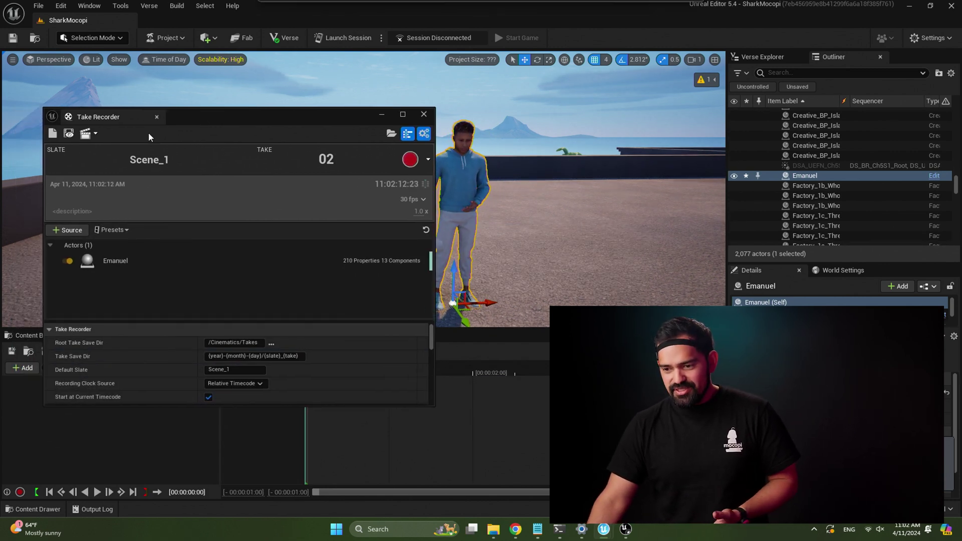
{"action": "left_click", "coordinate": [68, 134]}
{"action": "left_click_drag", "start_coordinate": [250, 116], "coordinate": [202, 31]}
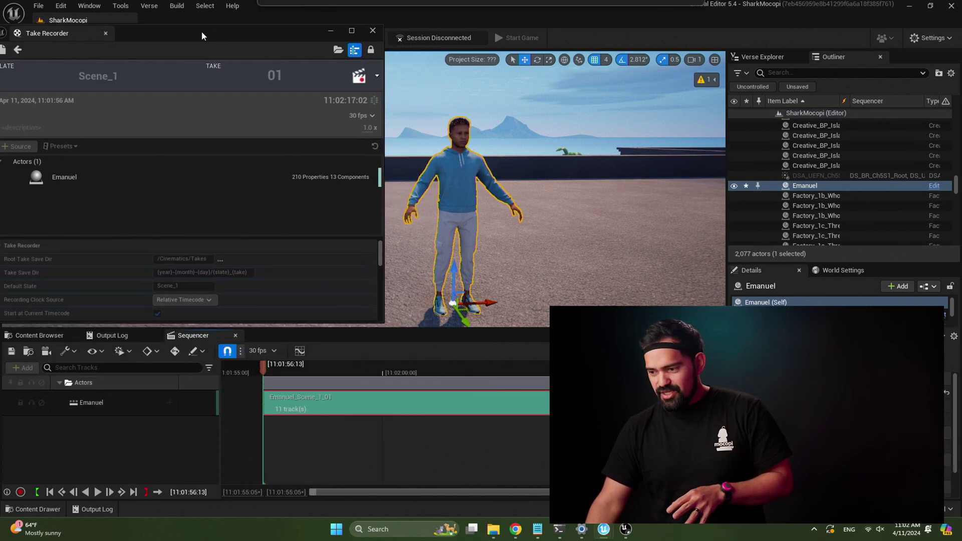
{"action": "left_click", "coordinate": [97, 492]}
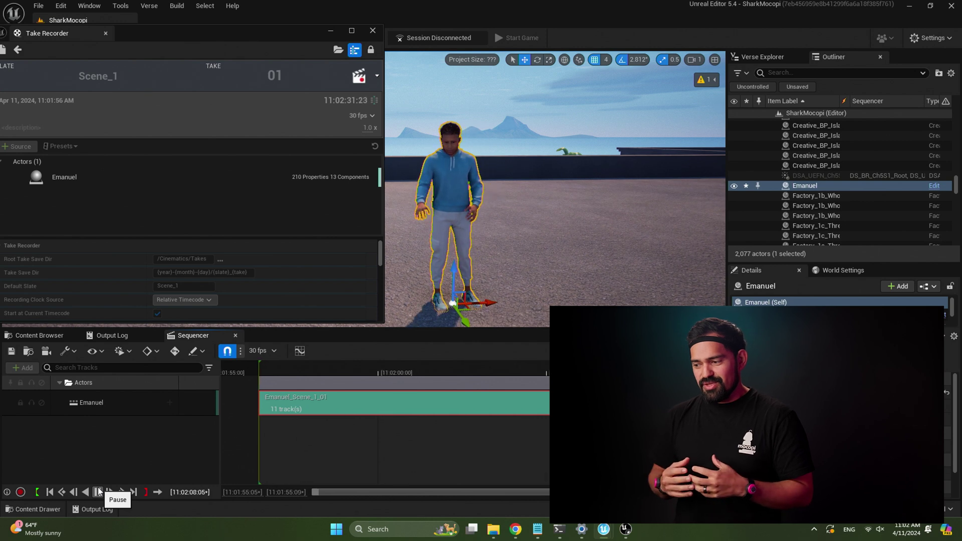
{"action": "left_click", "coordinate": [99, 491]}
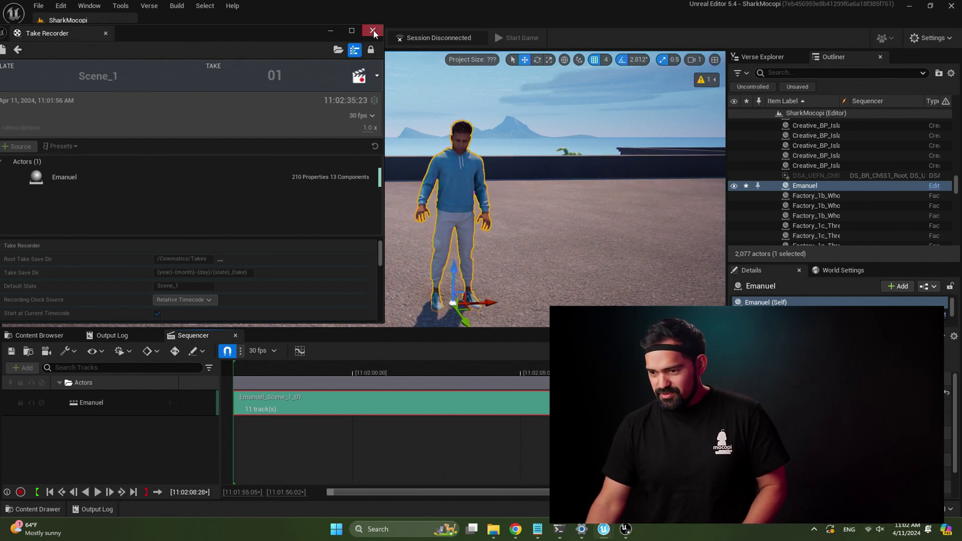
{"action": "left_click", "coordinate": [18, 49]}
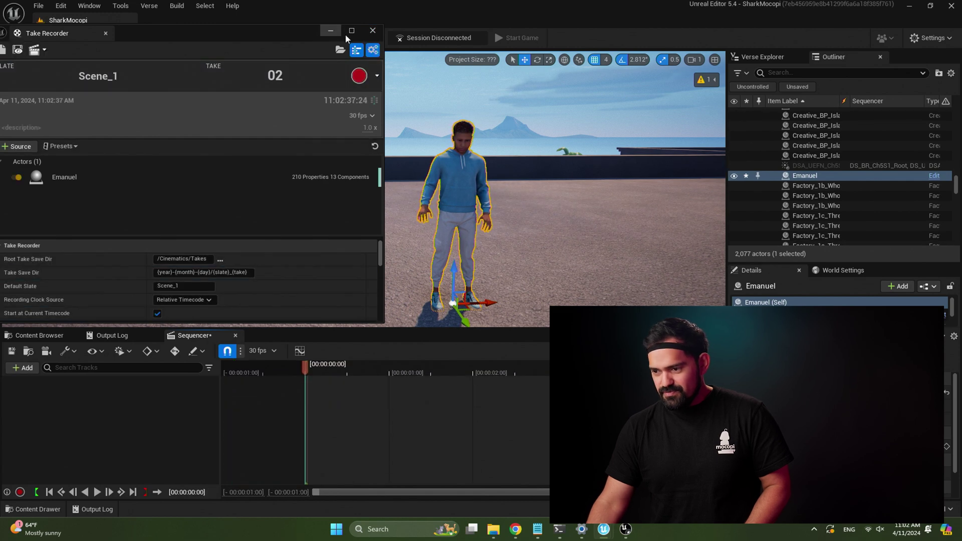
{"action": "left_click", "coordinate": [373, 32]}
Search the Fortnite content for "sequence" and place a Cinematic Sequence Device on the ground beside Emanuel.
{"action": "left_click", "coordinate": [38, 336]}
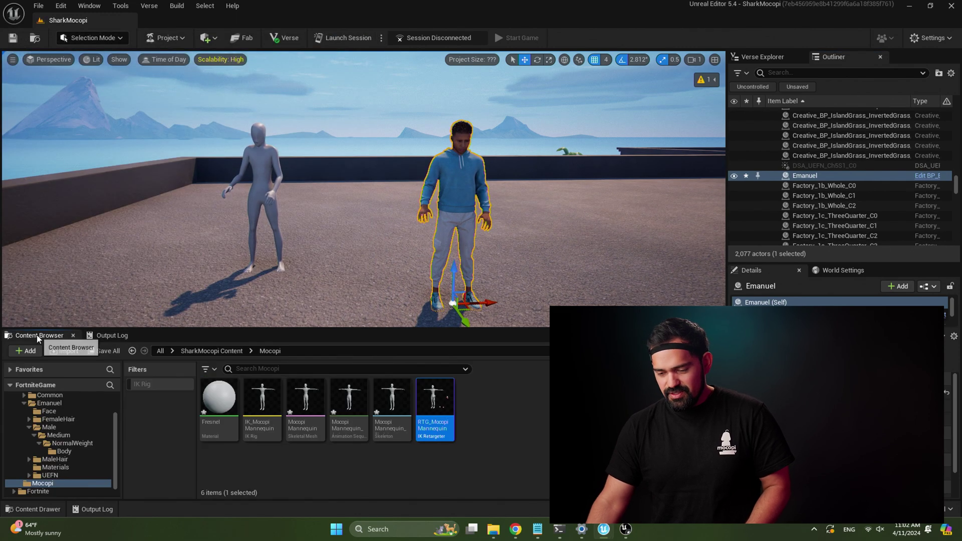
{"action": "left_click", "coordinate": [221, 350]}
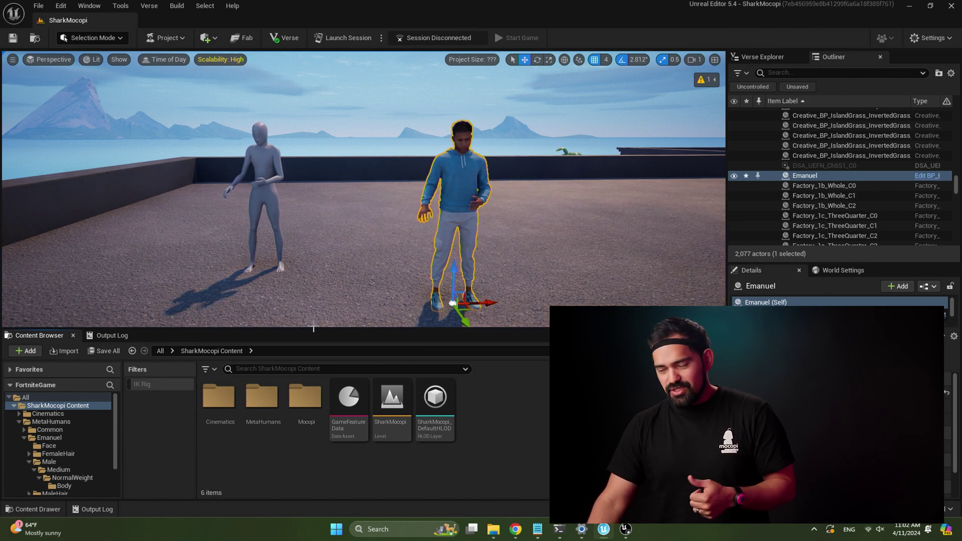
{"action": "left_click", "coordinate": [64, 399]}
{"action": "type", "text": "seq"}
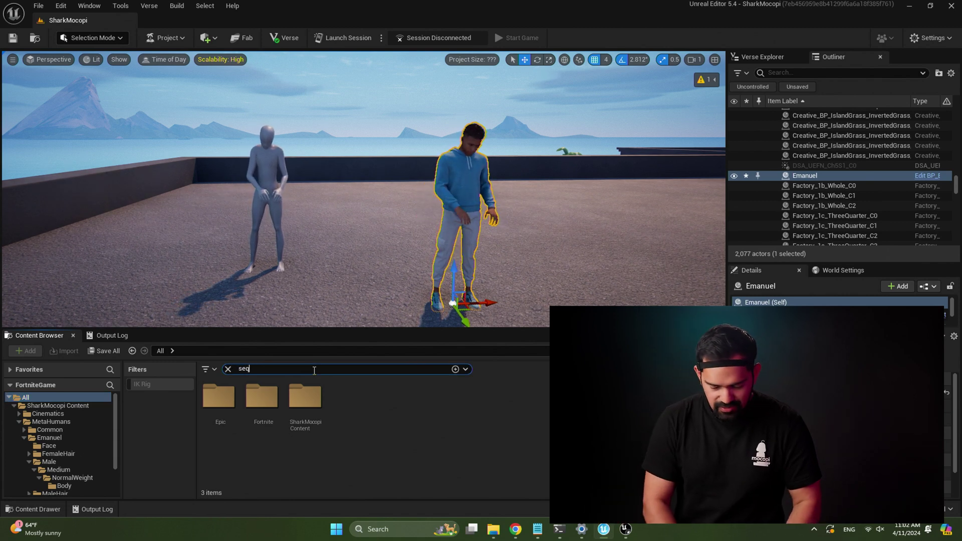
{"action": "type", "text": "uence"}
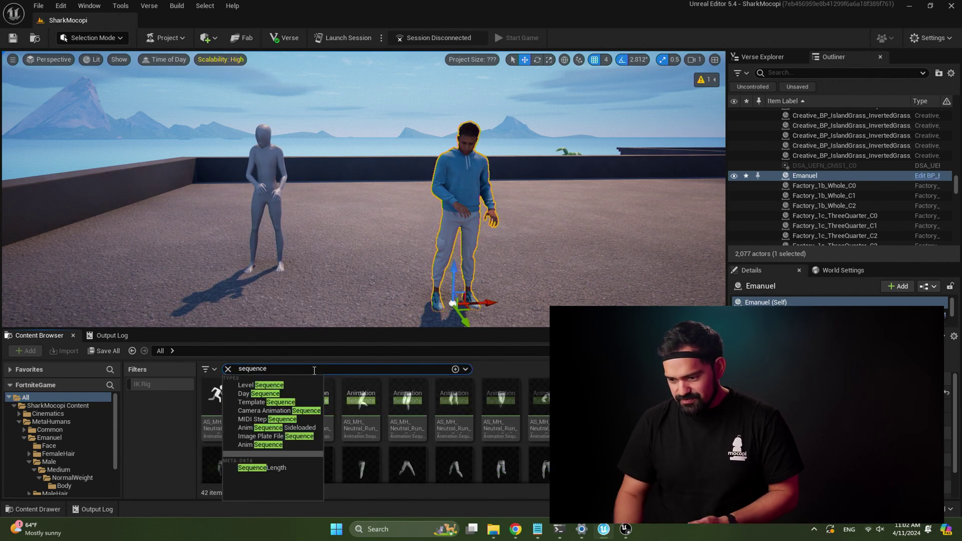
{"action": "left_click", "coordinate": [14, 406]}
{"action": "left_click", "coordinate": [33, 413]}
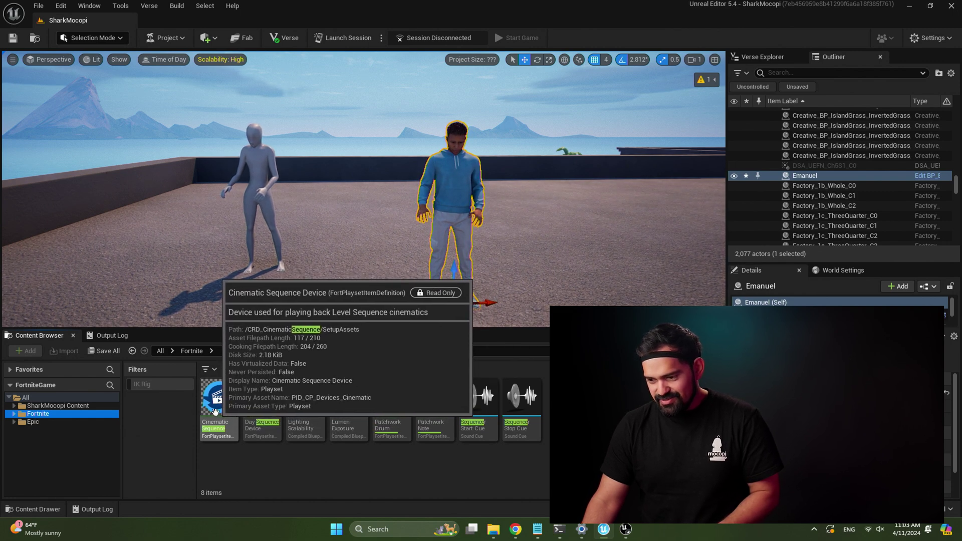
{"action": "left_click_drag", "start_coordinate": [219, 413], "coordinate": [582, 274]}
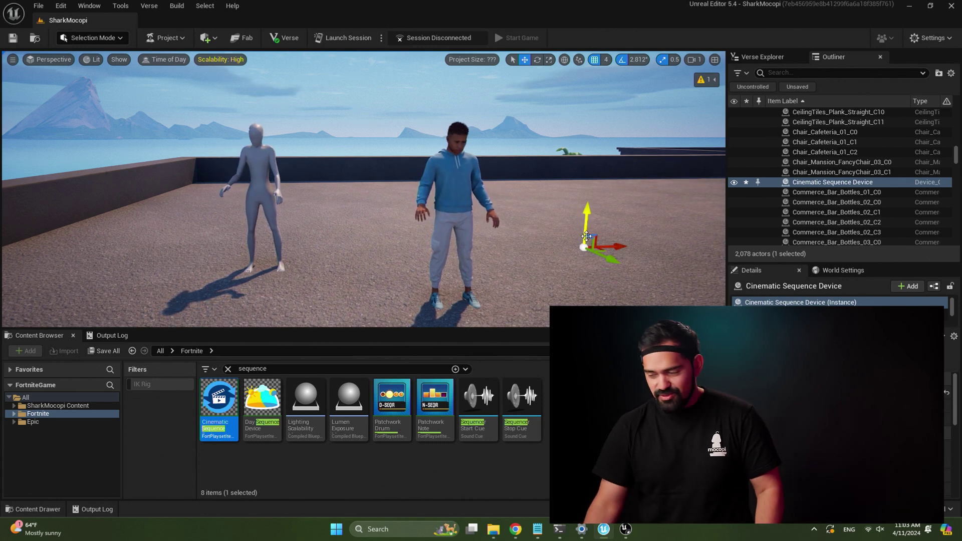
{"action": "key", "text": "f"}
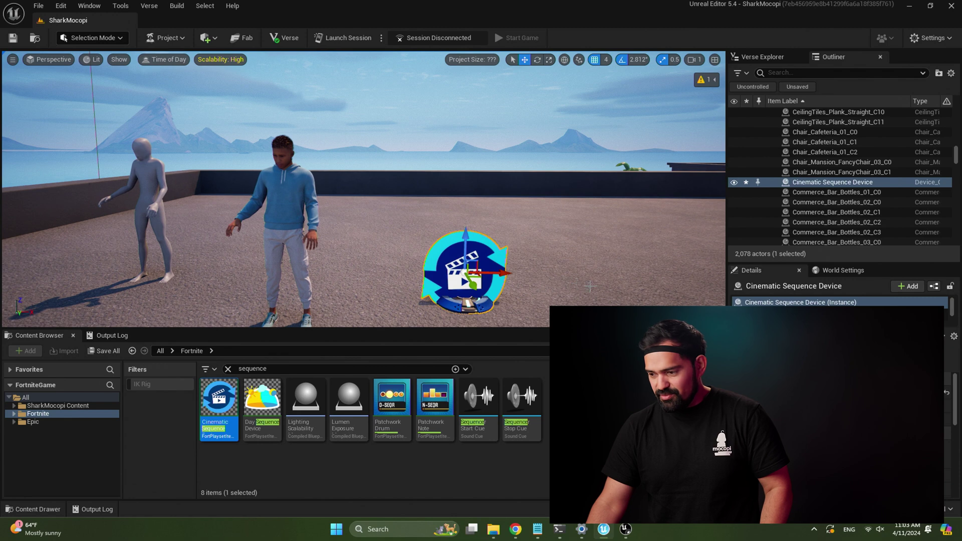
Assign the Emanuel_Scene_1_01 level sequence as the Sequence of the Cinematic Sequence Device.
{"action": "scroll", "coordinate": [363, 190], "scroll_direction": "down", "scroll_amount": 3}
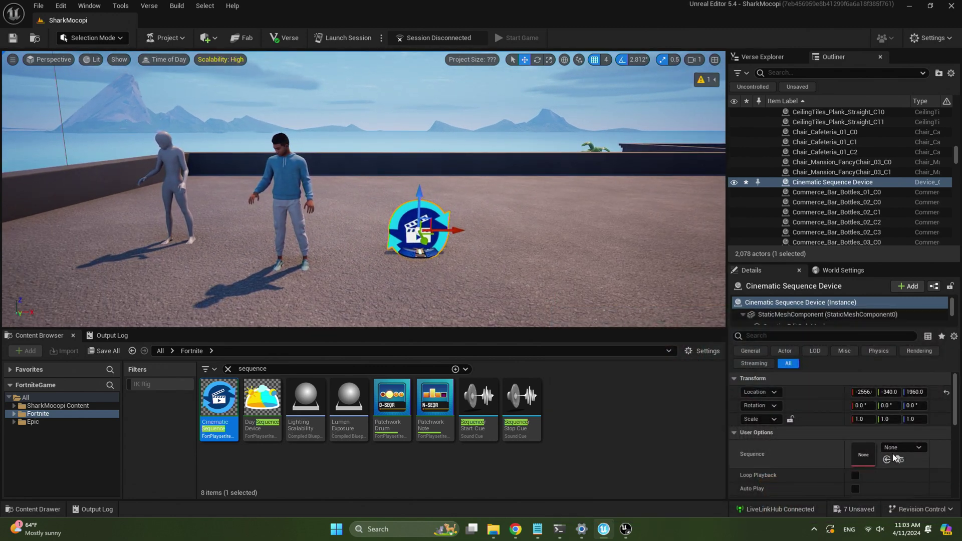
{"action": "left_click", "coordinate": [909, 447]}
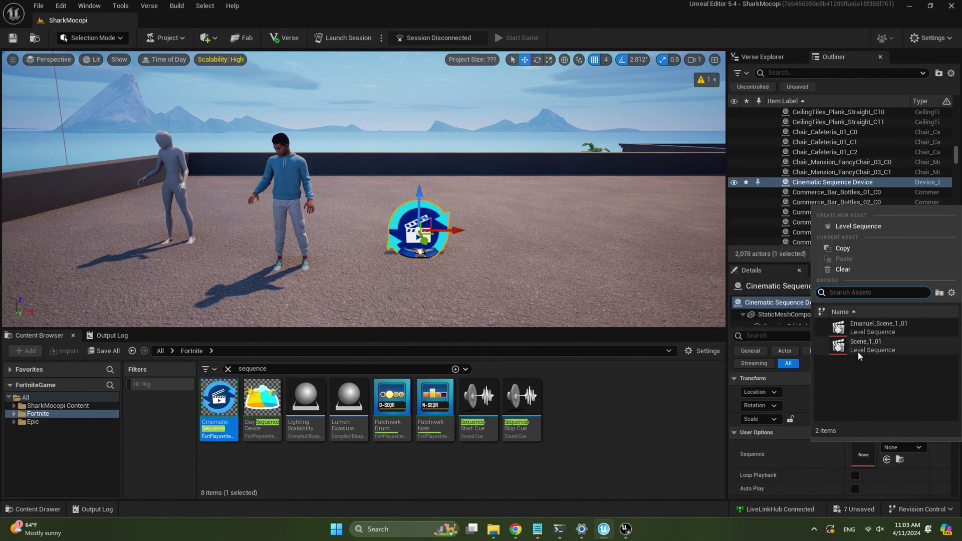
{"action": "mouse_move", "coordinate": [859, 347]}
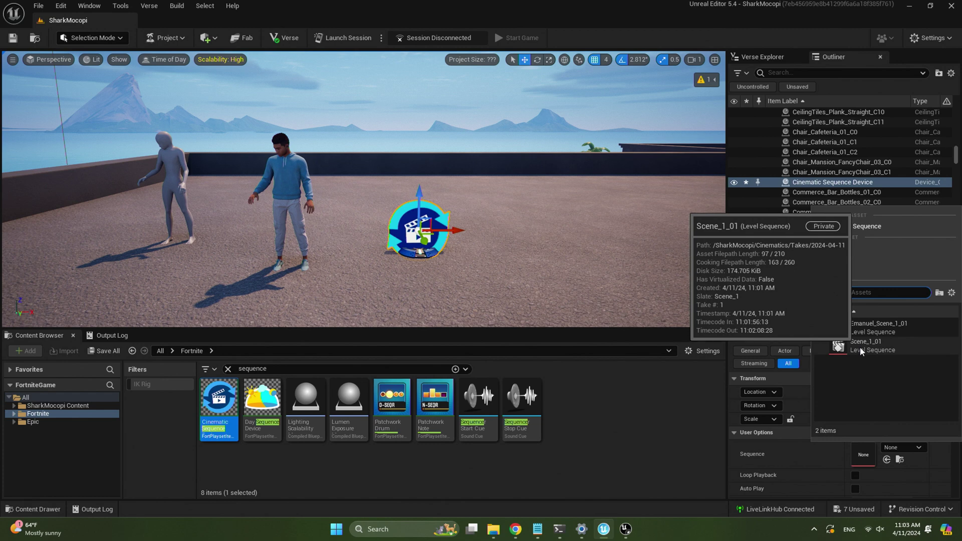
{"action": "mouse_move", "coordinate": [884, 329]}
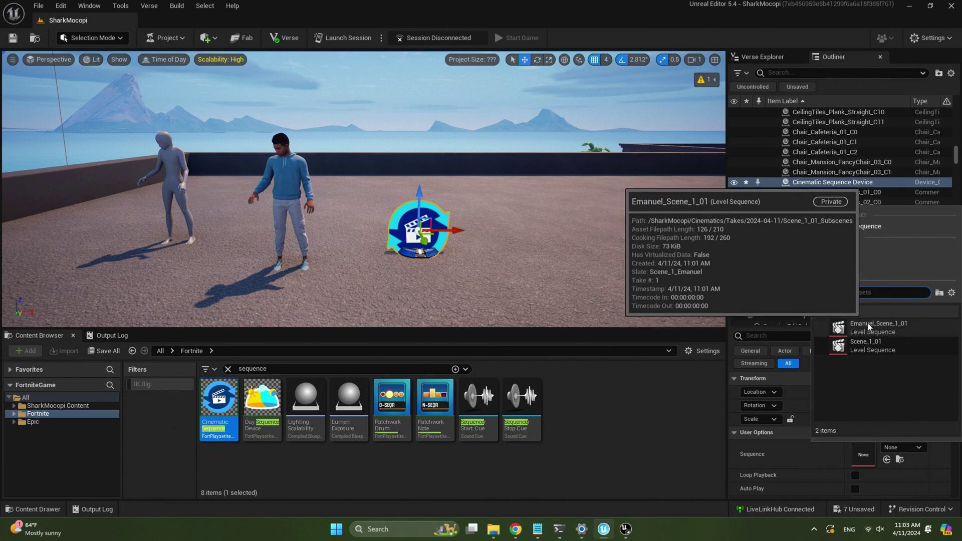
{"action": "left_click", "coordinate": [867, 323]}
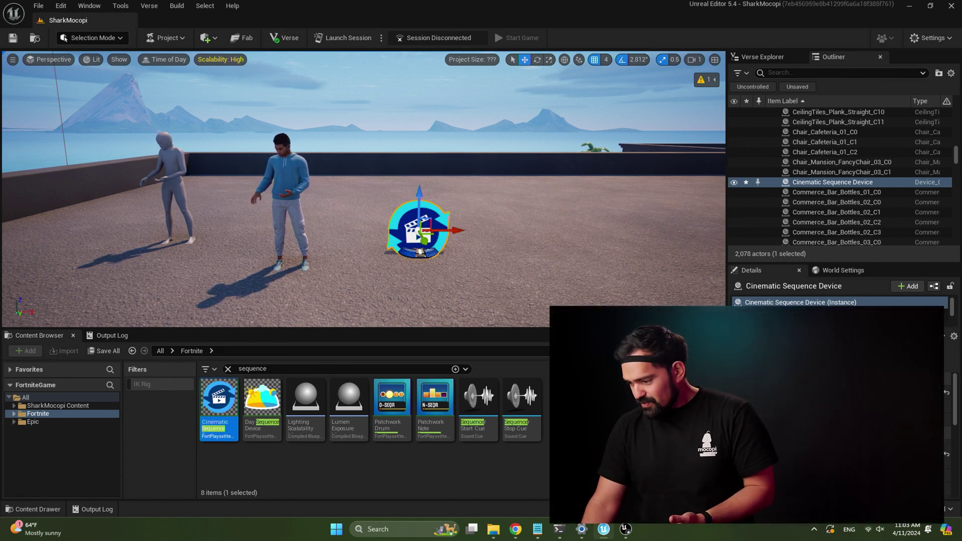
Search the Fortnite content for "trigger" and place a Trigger device on the ground in front of Emanuel.
{"action": "scroll", "coordinate": [261, 250], "scroll_direction": "down", "scroll_amount": 3}
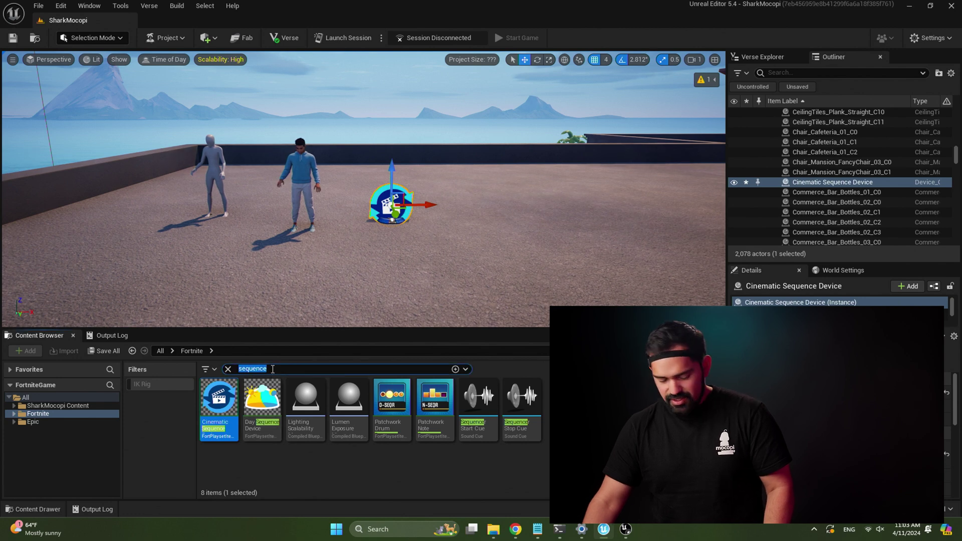
{"action": "type", "text": "trigger"}
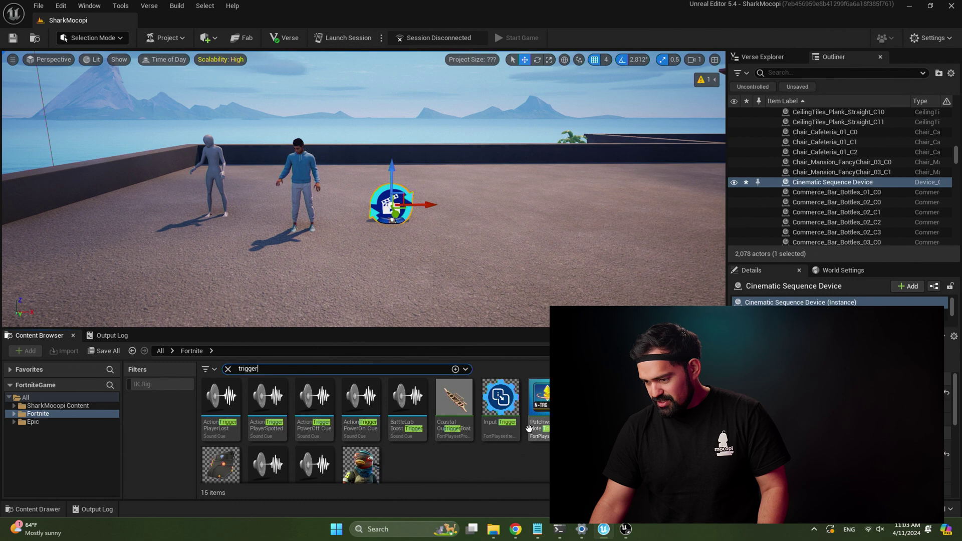
{"action": "scroll", "coordinate": [378, 446], "scroll_direction": "down", "scroll_amount": 1}
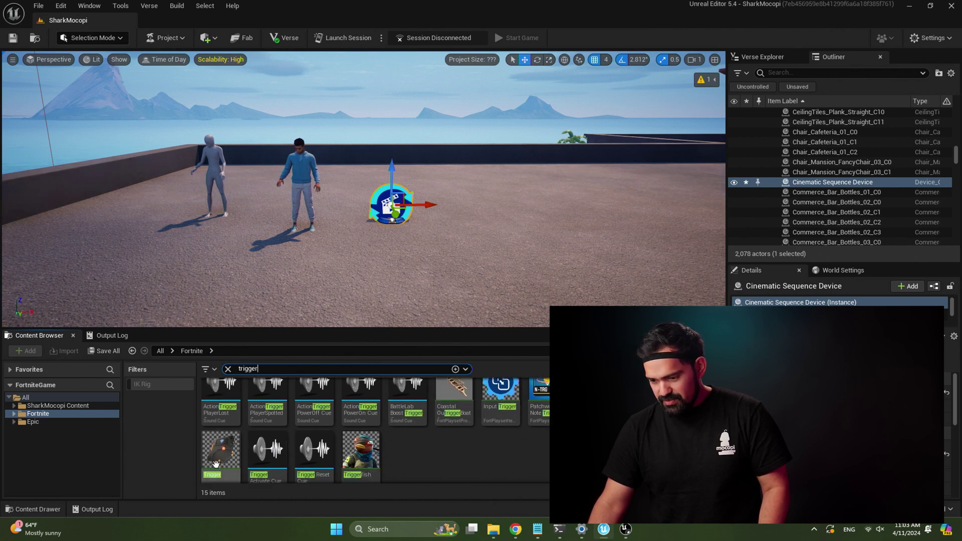
{"action": "left_click_drag", "start_coordinate": [220, 450], "coordinate": [293, 265]}
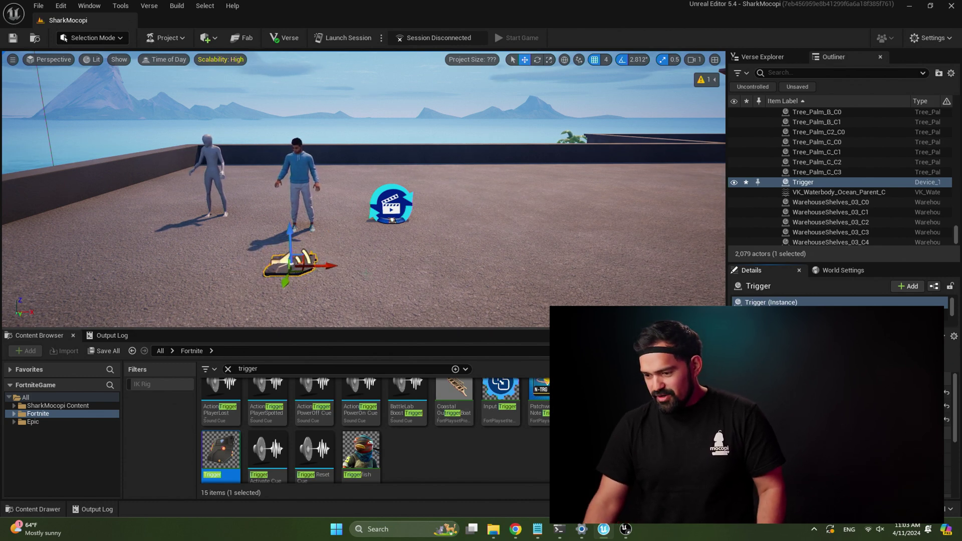
{"action": "left_click", "coordinate": [386, 308]}
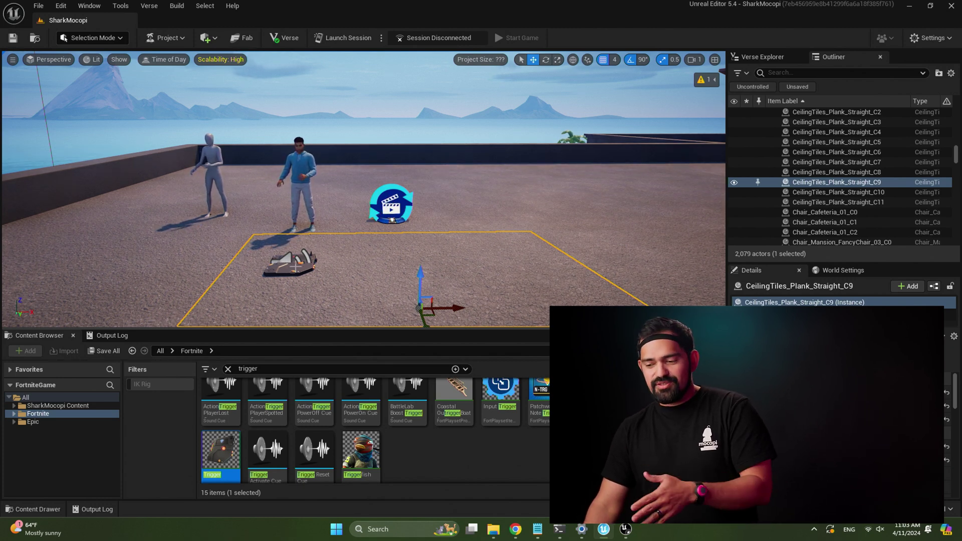
Bind the Cinematic Sequence Device's Play Function to the placed Trigger's On Triggered event and review the device's playback options.
{"action": "left_click", "coordinate": [396, 203]}
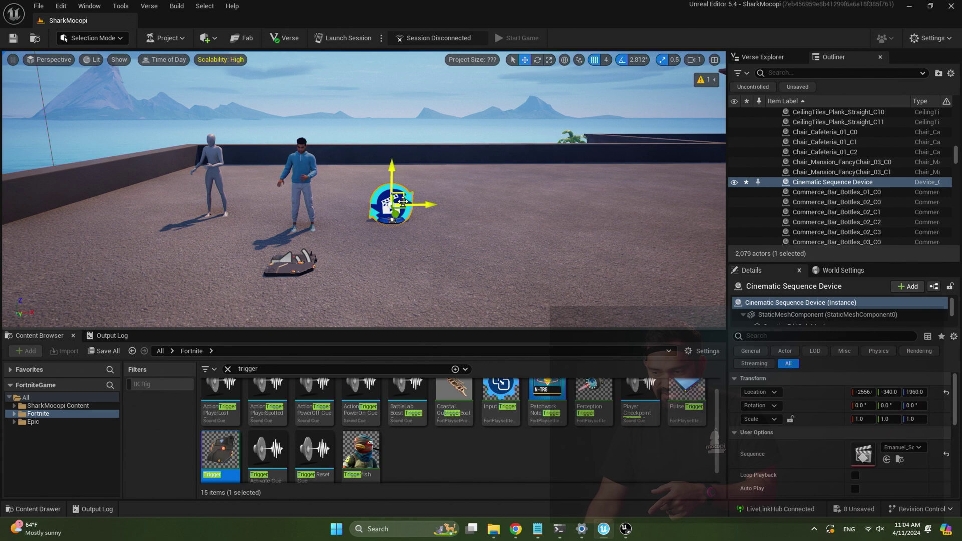
{"action": "scroll", "coordinate": [886, 457], "scroll_direction": "down", "scroll_amount": 6}
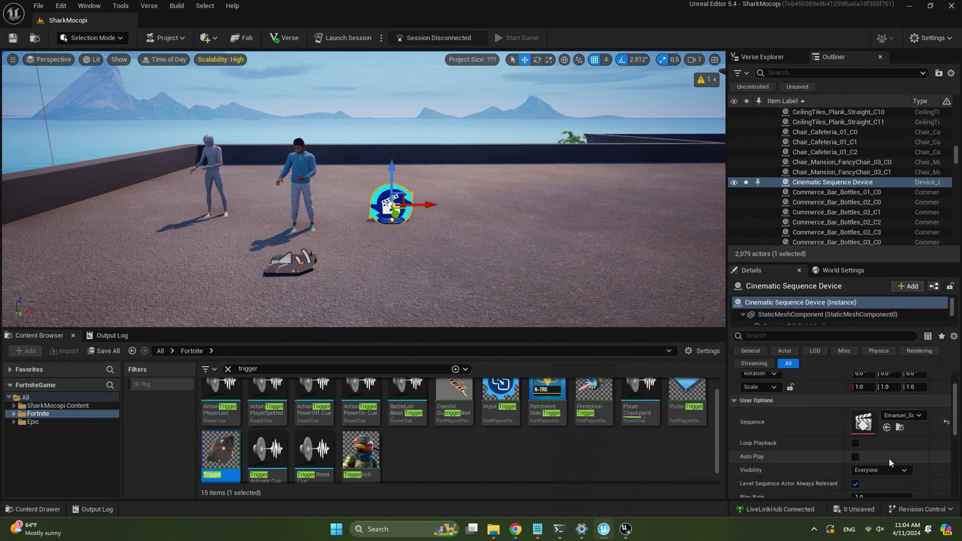
{"action": "scroll", "coordinate": [887, 450], "scroll_direction": "down", "scroll_amount": 2}
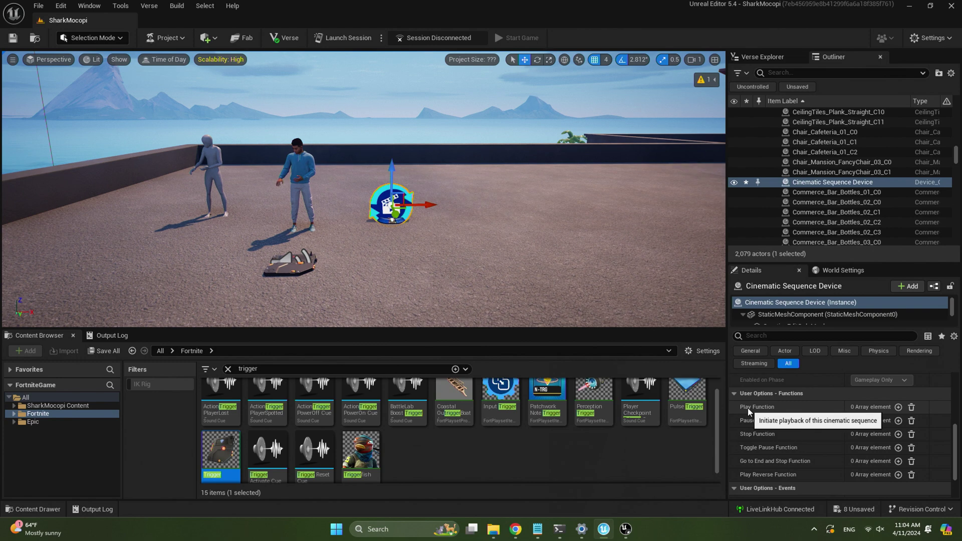
{"action": "left_click", "coordinate": [898, 408]}
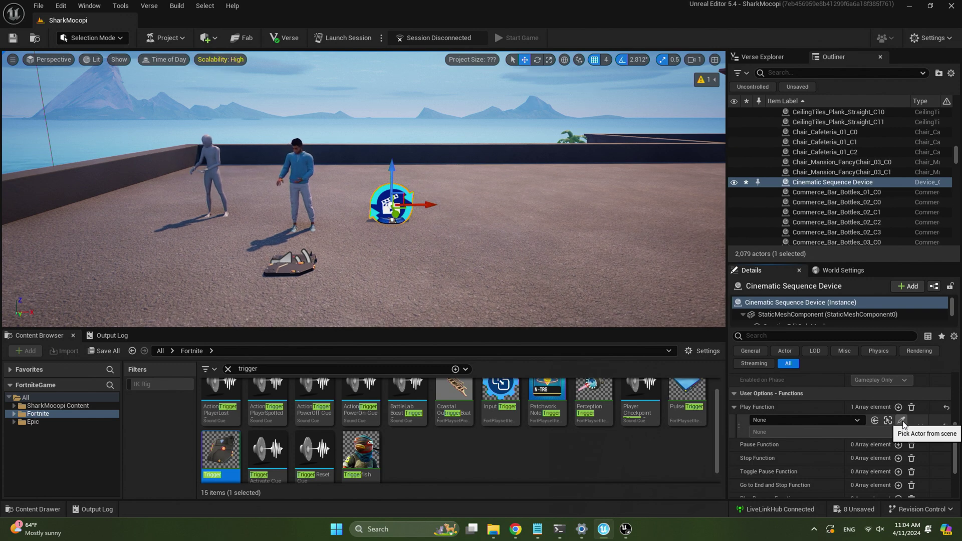
{"action": "left_click", "coordinate": [901, 420]}
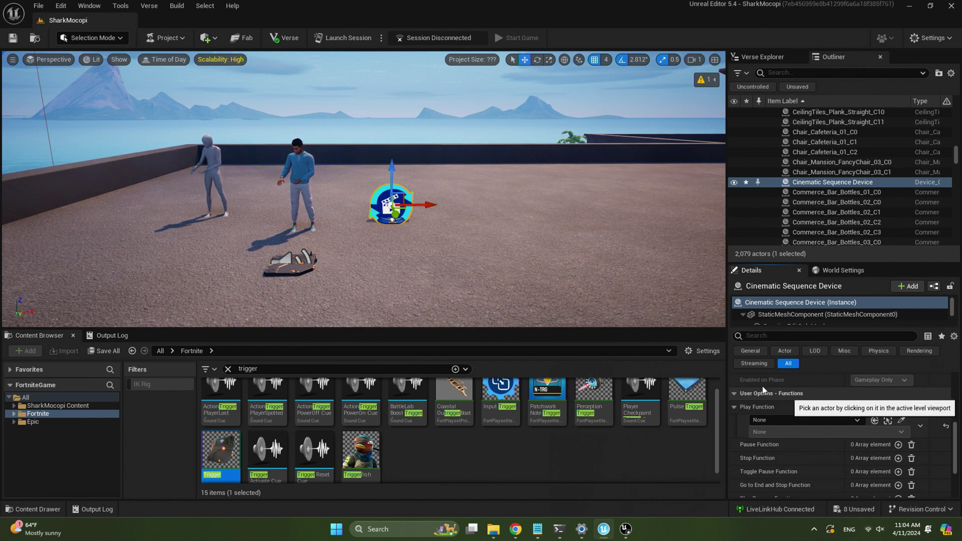
{"action": "left_click", "coordinate": [294, 268]}
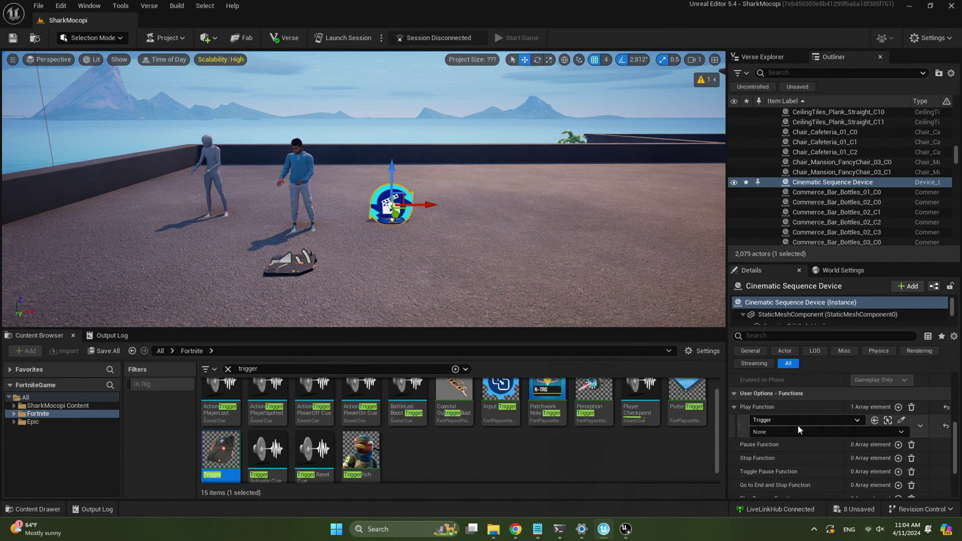
{"action": "left_click", "coordinate": [778, 432]}
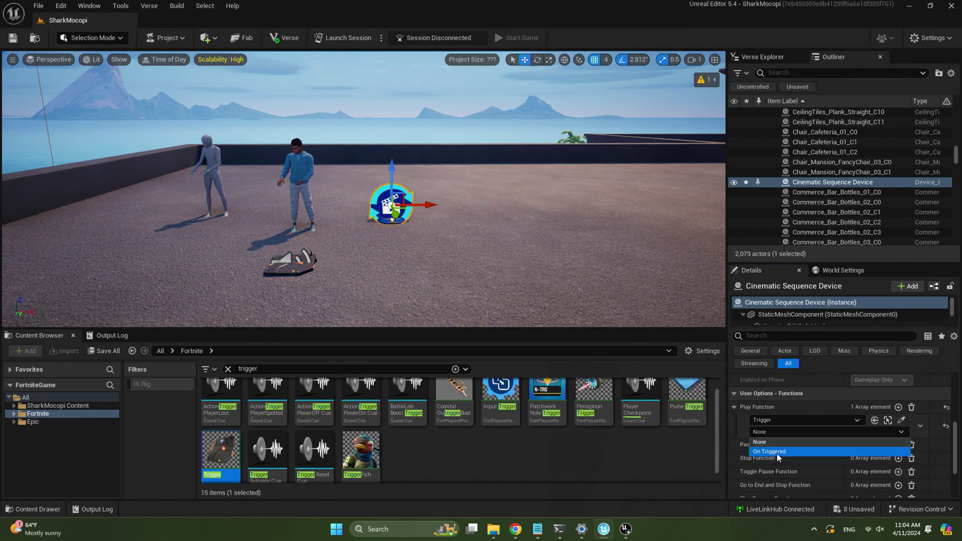
{"action": "left_click", "coordinate": [777, 451]}
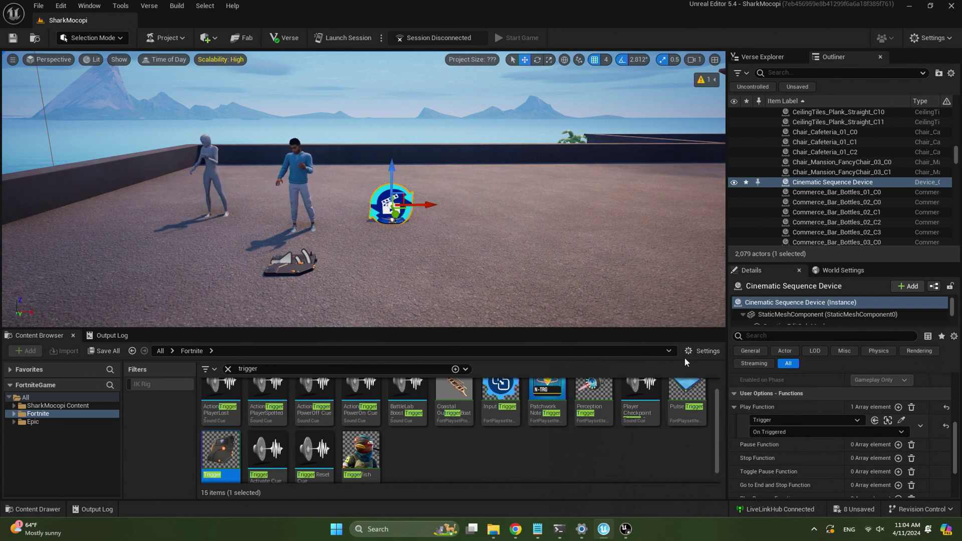
{"action": "scroll", "coordinate": [865, 439], "scroll_direction": "up", "scroll_amount": 2}
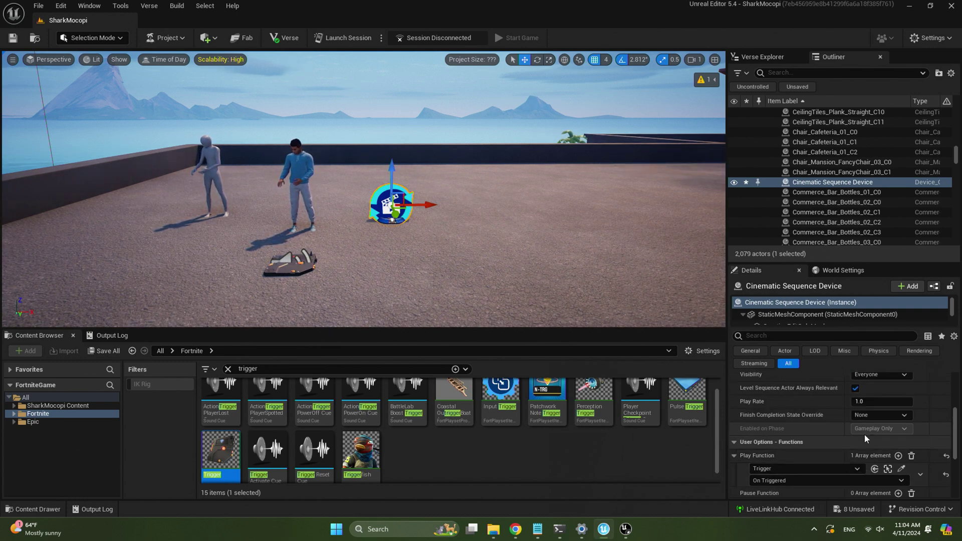
{"action": "scroll", "coordinate": [864, 434], "scroll_direction": "up", "scroll_amount": 3}
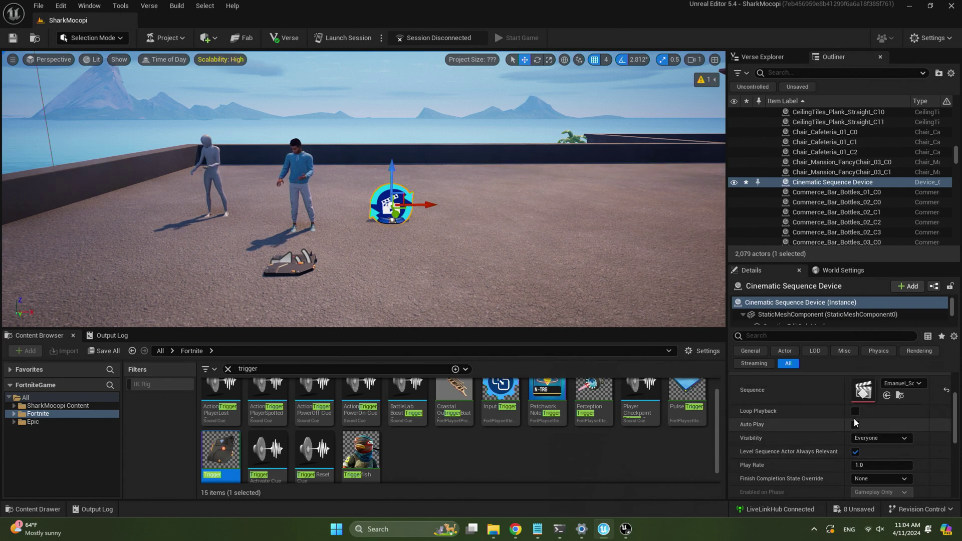
{"action": "left_click", "coordinate": [854, 451]}
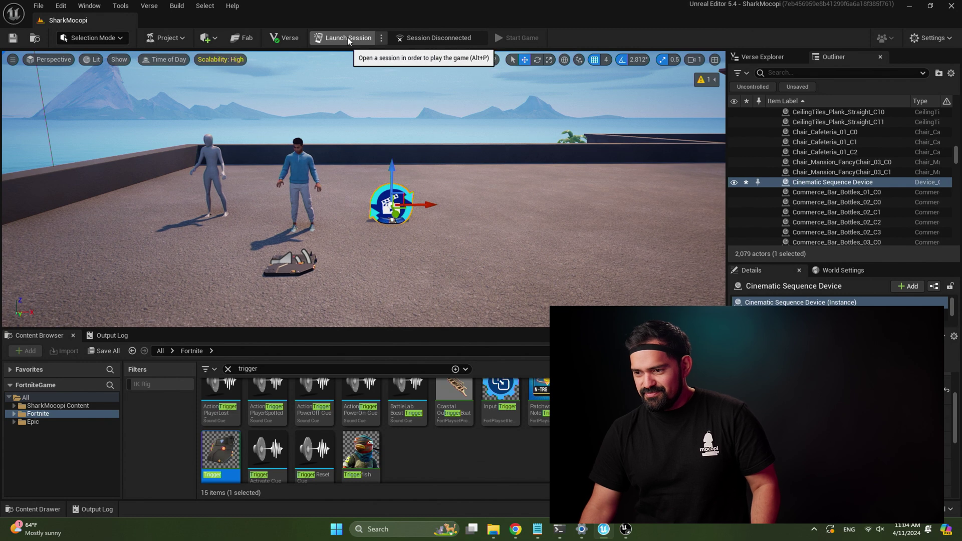
Launch a play session, saving all the listed unsaved content.
{"action": "left_click", "coordinate": [347, 37]}
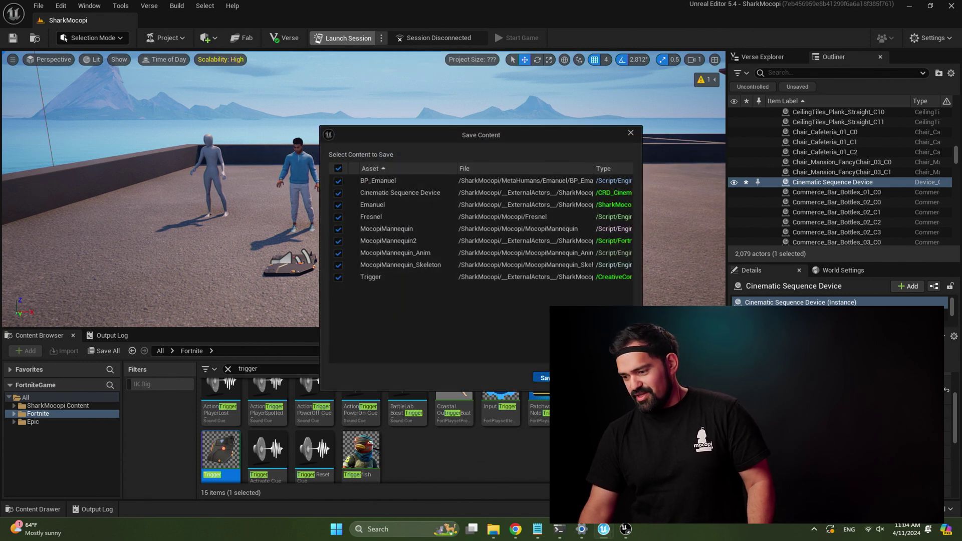
{"action": "key", "text": "Return"}
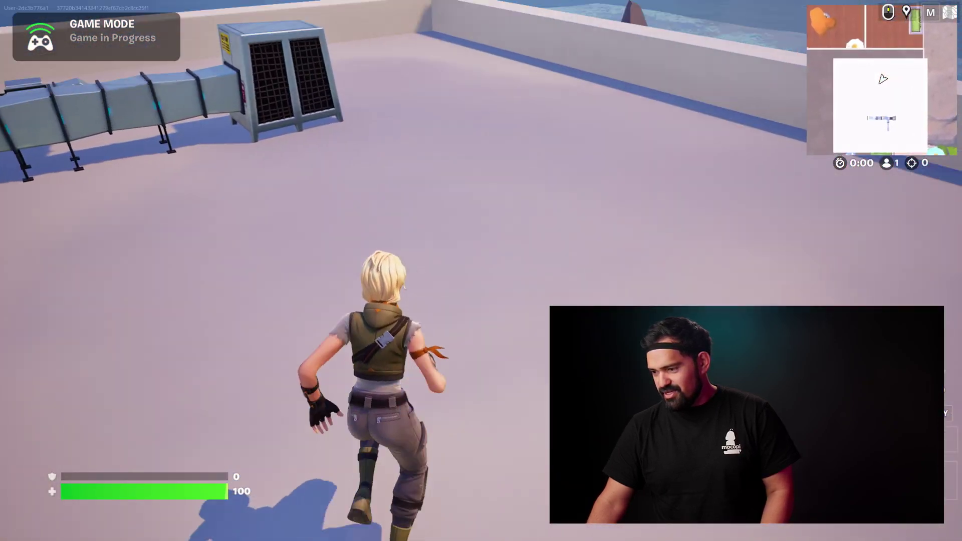
In the game session, run the character over the wall and across the rooftop toward the Trigger in front of Emanuel.
{"action": "key", "text": "w"}
{"action": "key", "text": "space"}
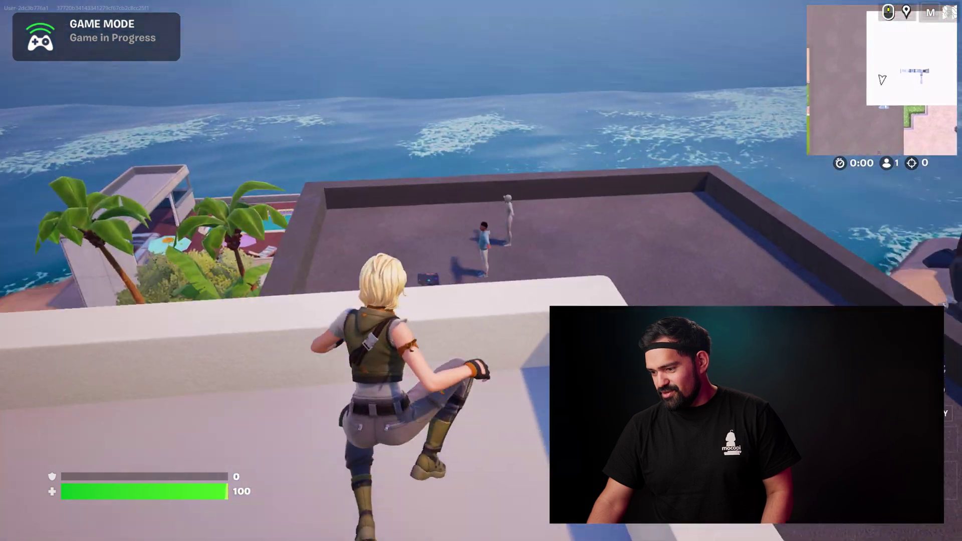
{"action": "key", "text": "w"}
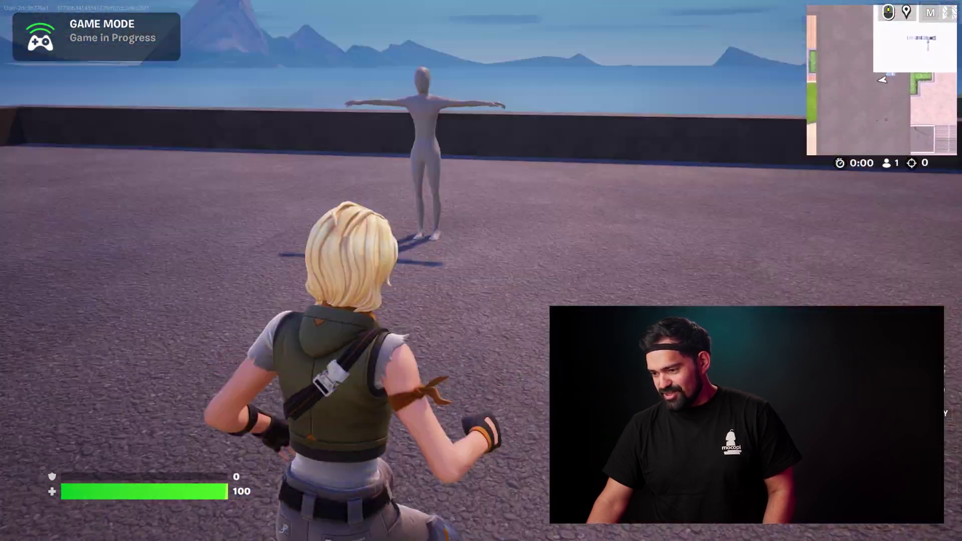
{"action": "key", "text": "w"}
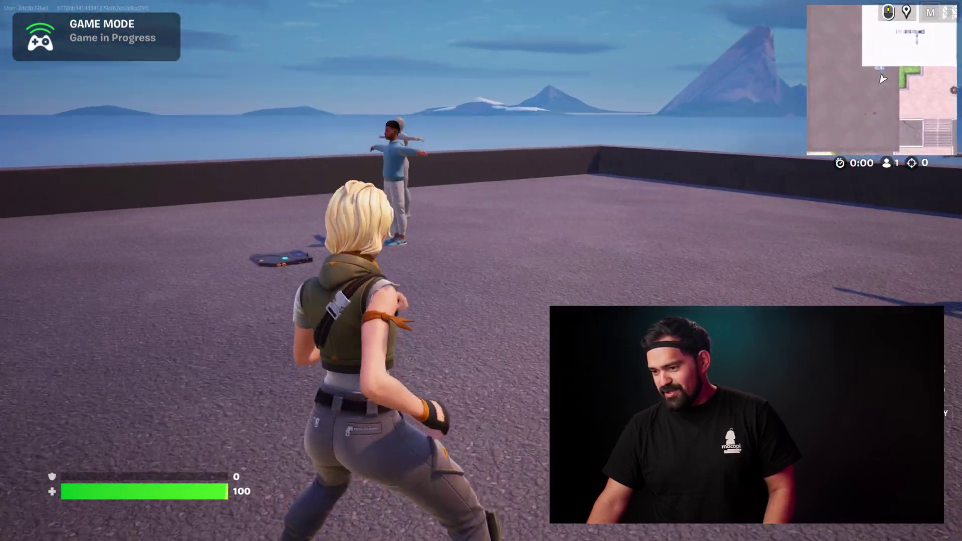
{"action": "key", "text": "w"}
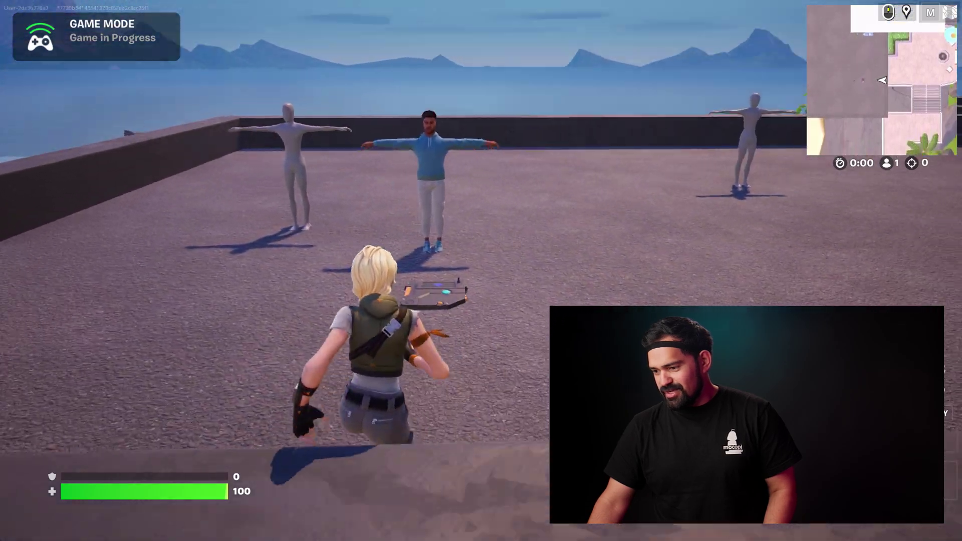